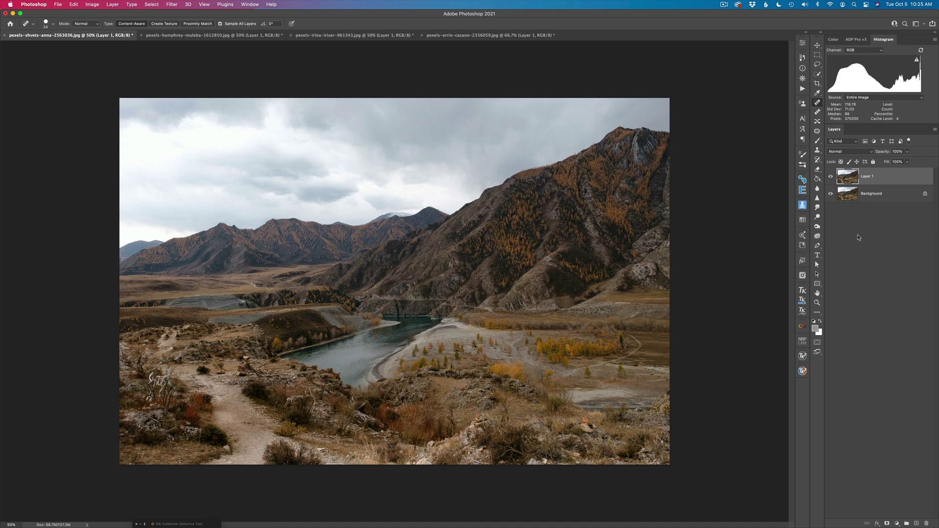
Step: Look through the open photos, return to the mountain river photo and select Layer 1
{"action": "left_click", "coordinate": [226, 36]}
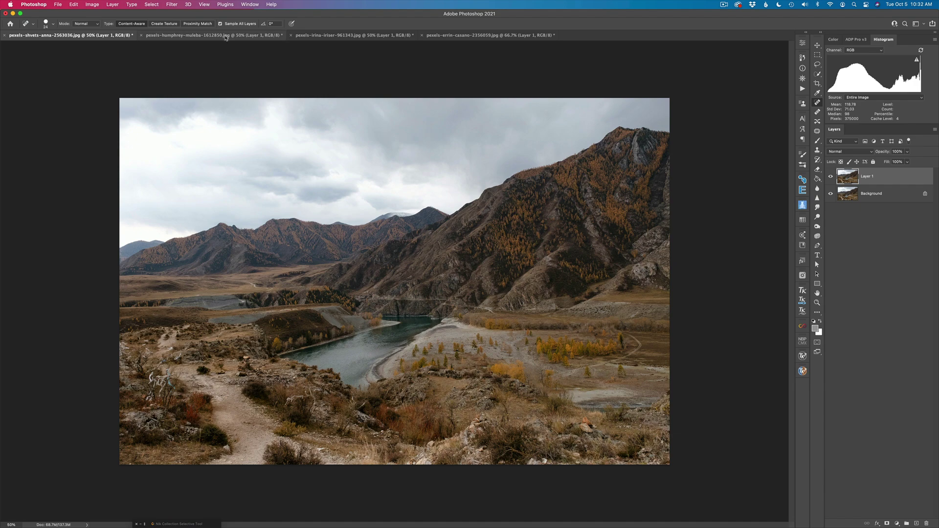
{"action": "left_click", "coordinate": [334, 36]}
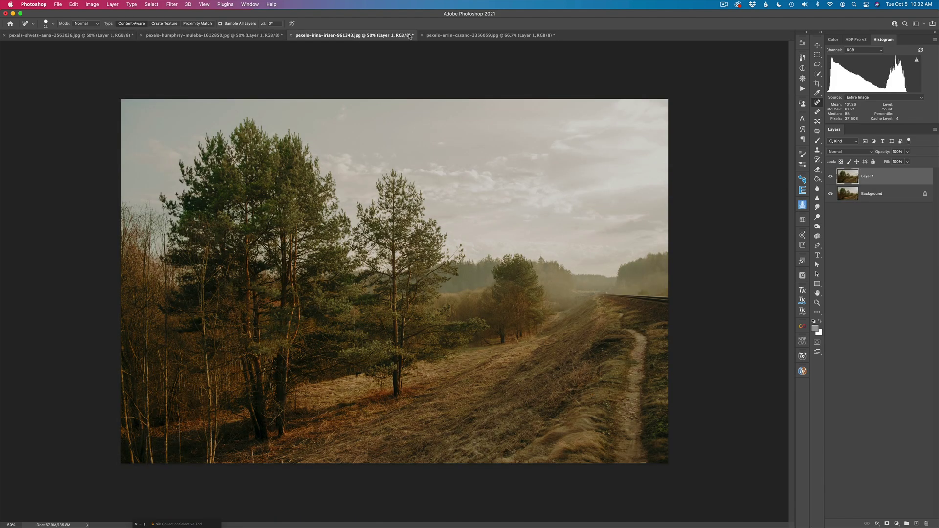
{"action": "left_click", "coordinate": [484, 36]}
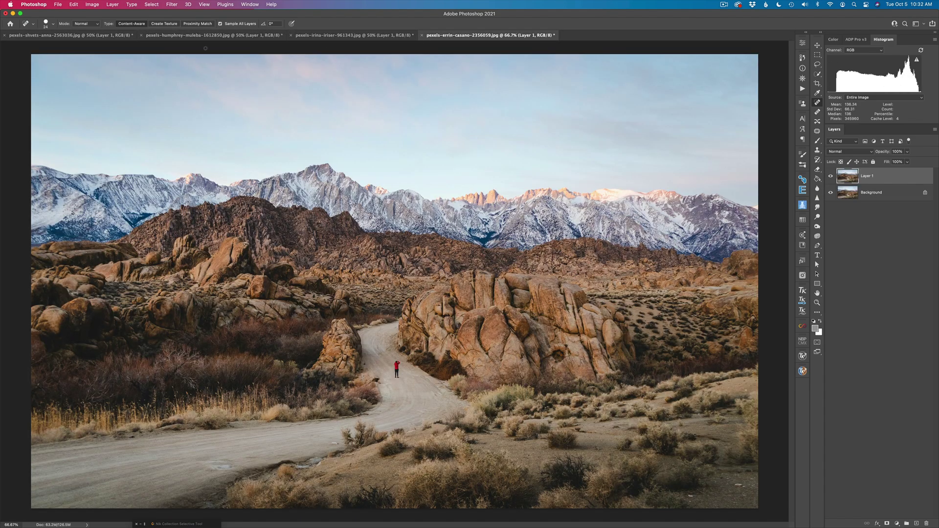
{"action": "left_click", "coordinate": [127, 38]}
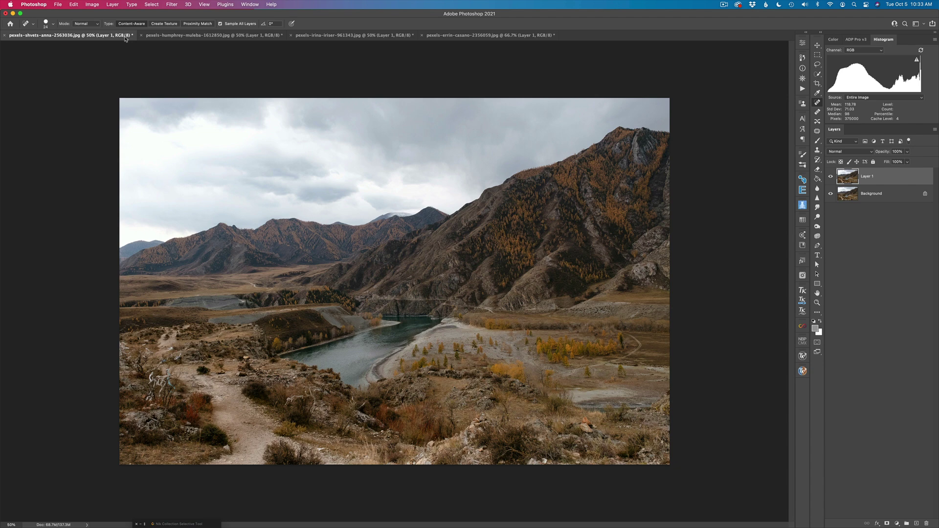
{"action": "left_click", "coordinate": [860, 254]}
Step: Send Layer 1 to Luminar AI and open the Sky tool under Edit
{"action": "left_click", "coordinate": [176, 6]}
{"action": "mouse_move", "coordinate": [211, 198]}
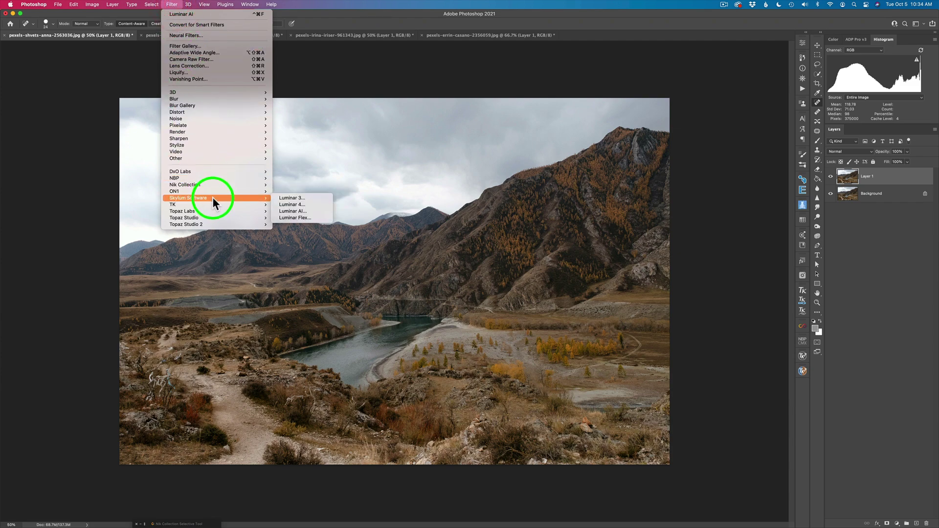
{"action": "left_click", "coordinate": [292, 211]}
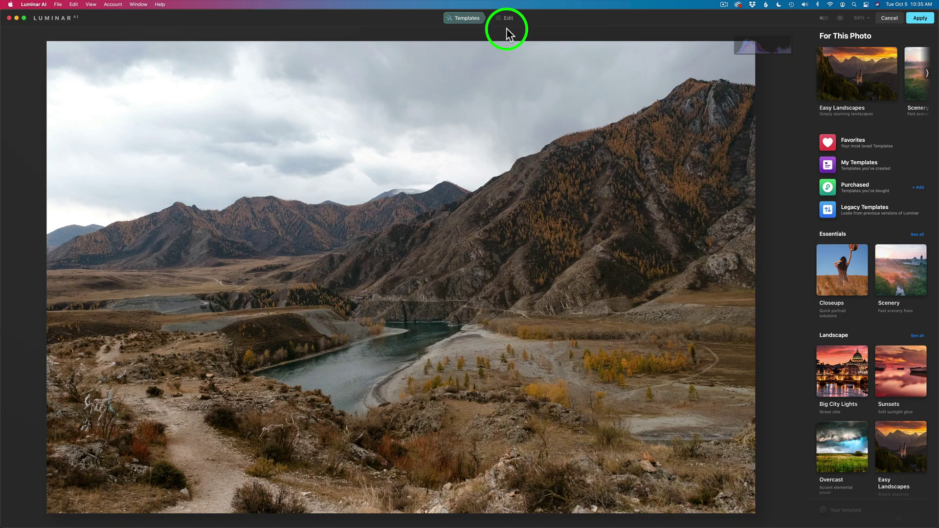
{"action": "left_click", "coordinate": [506, 20]}
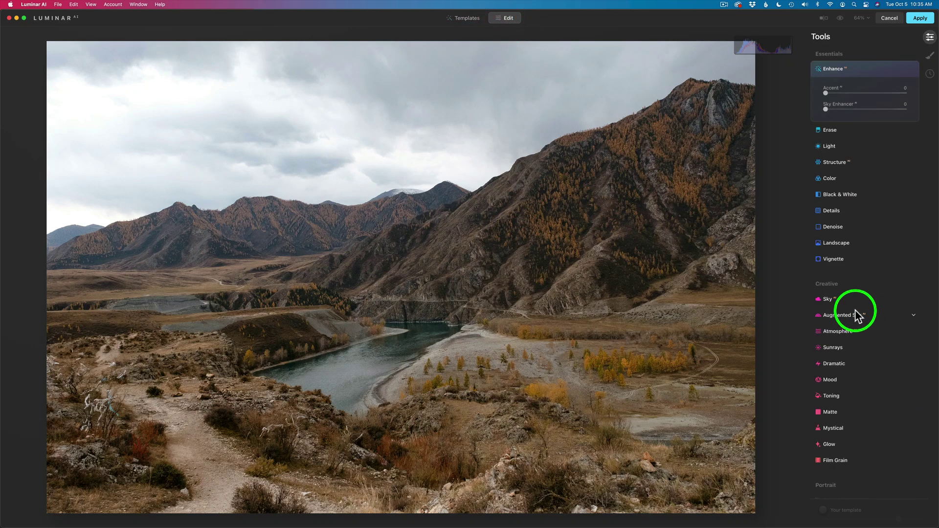
{"action": "left_click", "coordinate": [830, 300]}
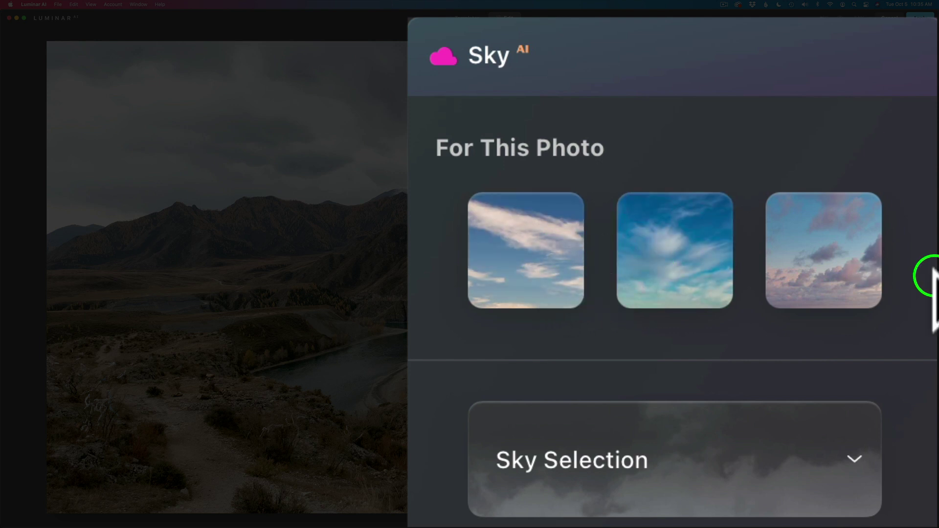
Step: Compare the suggested skies, settle on Sunset Clouds 1, then browse the All Skies categories
{"action": "left_click", "coordinate": [541, 272]}
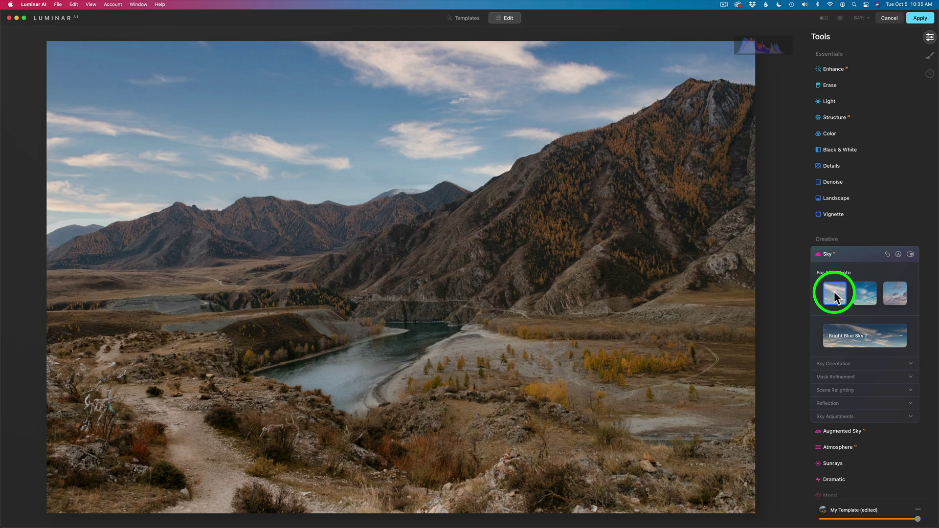
{"action": "left_click", "coordinate": [865, 292]}
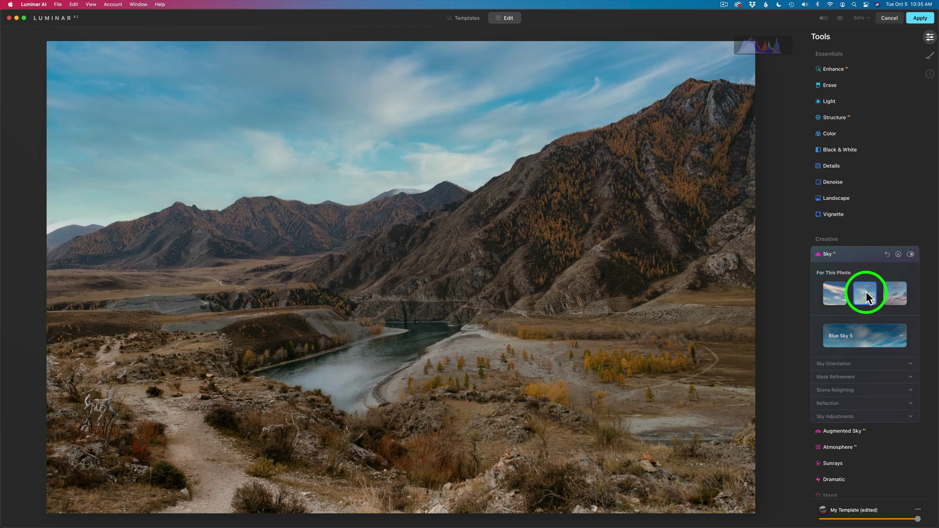
{"action": "left_click", "coordinate": [901, 297]}
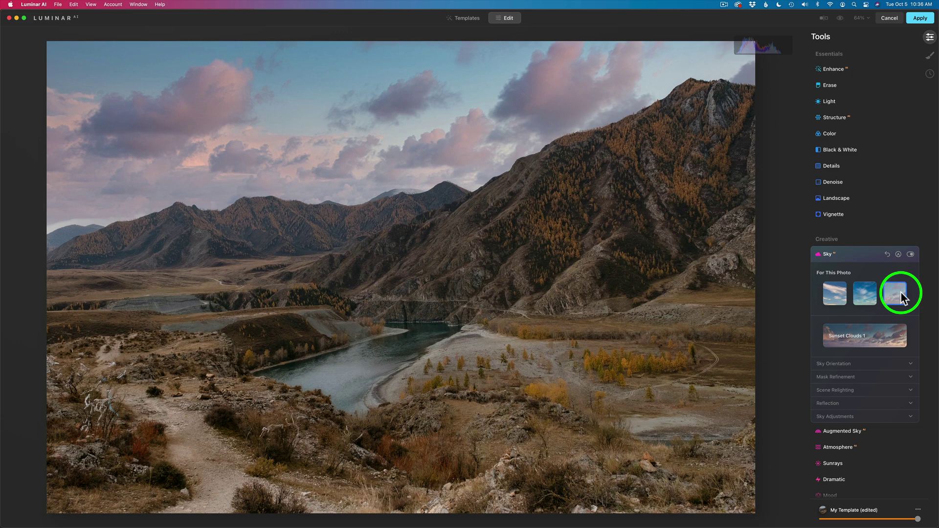
{"action": "left_click", "coordinate": [834, 293]}
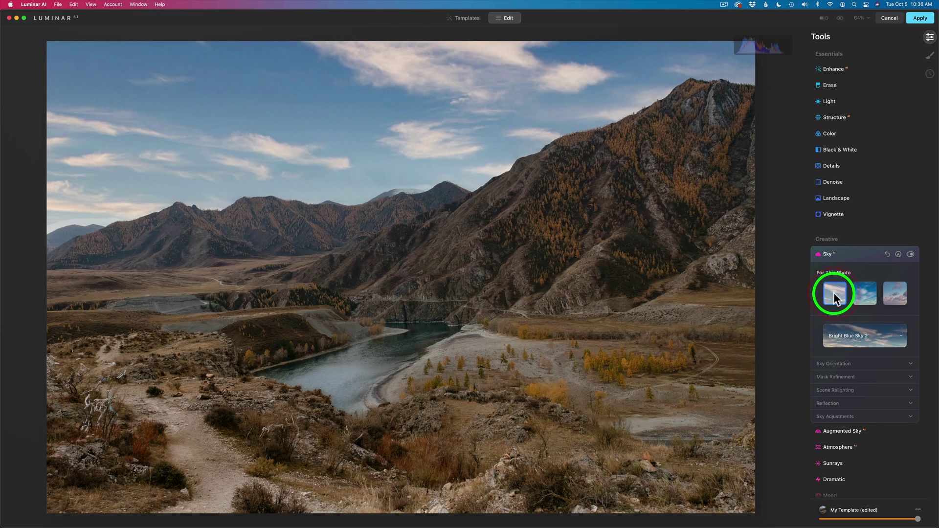
{"action": "left_click", "coordinate": [900, 295]}
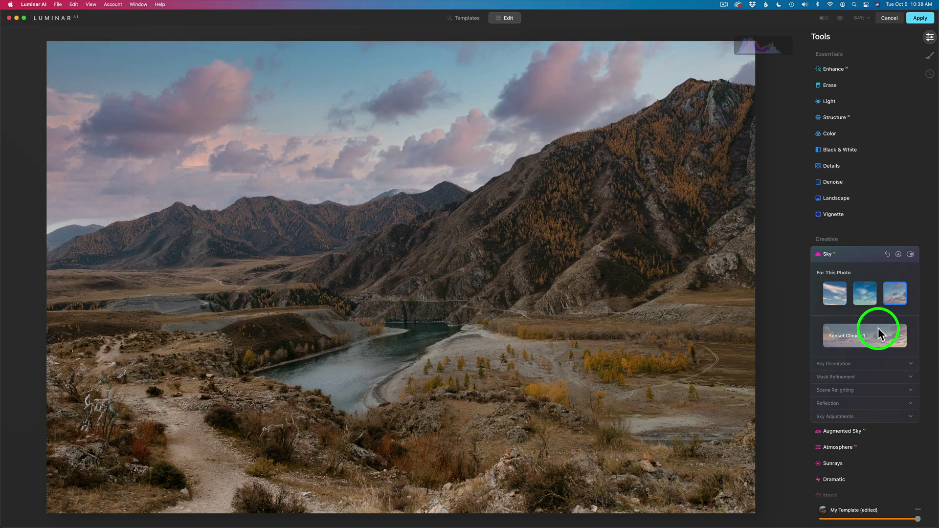
{"action": "left_click", "coordinate": [893, 336]}
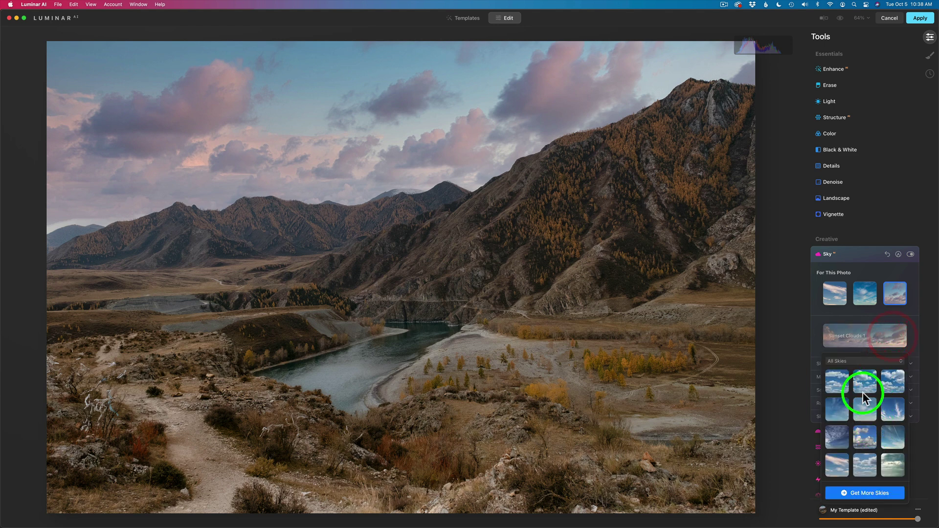
{"action": "left_click", "coordinate": [867, 359]}
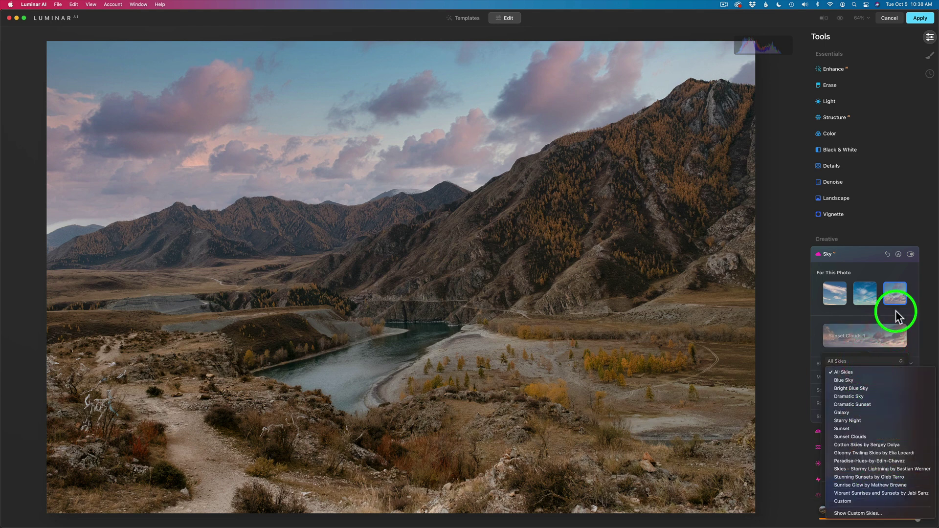
Step: Close the sky category list, keeping Sunset Clouds 1 applied
{"action": "left_click", "coordinate": [912, 301]}
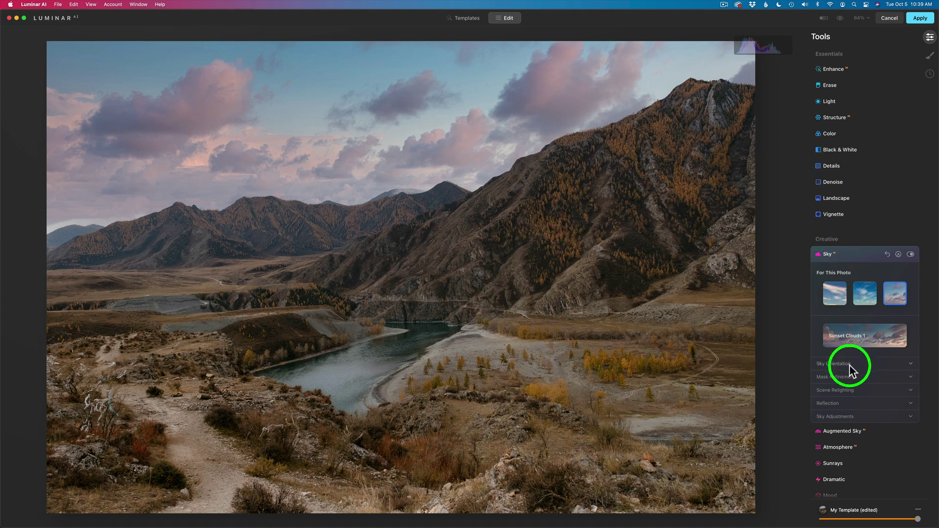
Step: Flip the sunset sky horizontally and toggle the sky replacement off and on to compare
{"action": "left_click", "coordinate": [867, 363]}
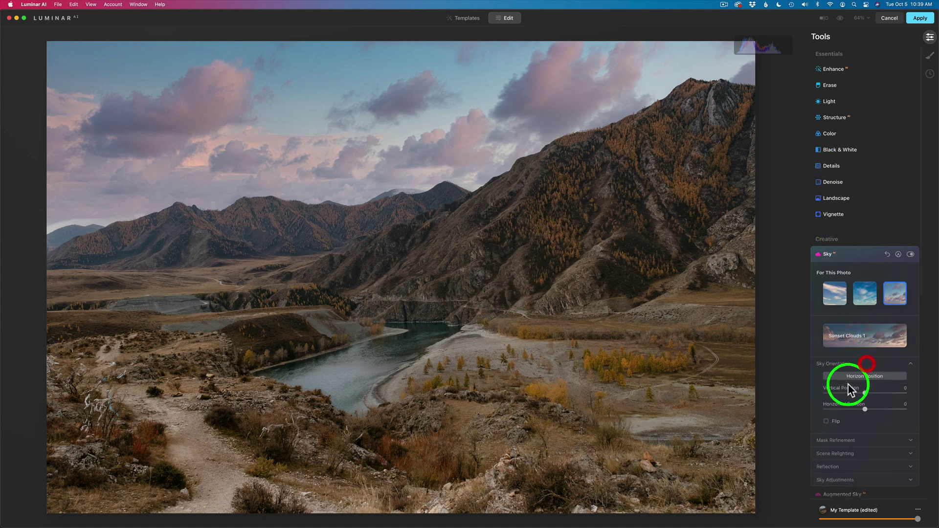
{"action": "left_click", "coordinate": [827, 422]}
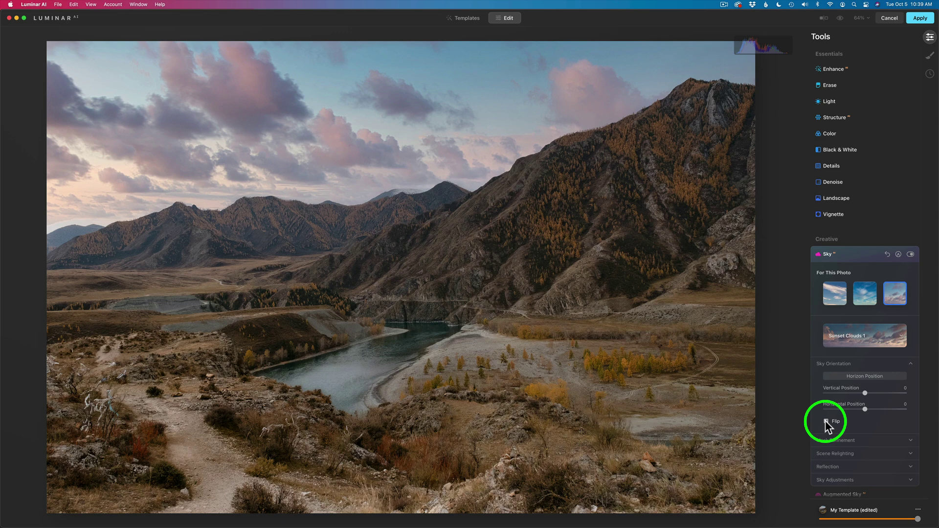
{"action": "left_click", "coordinate": [911, 254]}
{"action": "left_click", "coordinate": [910, 255]}
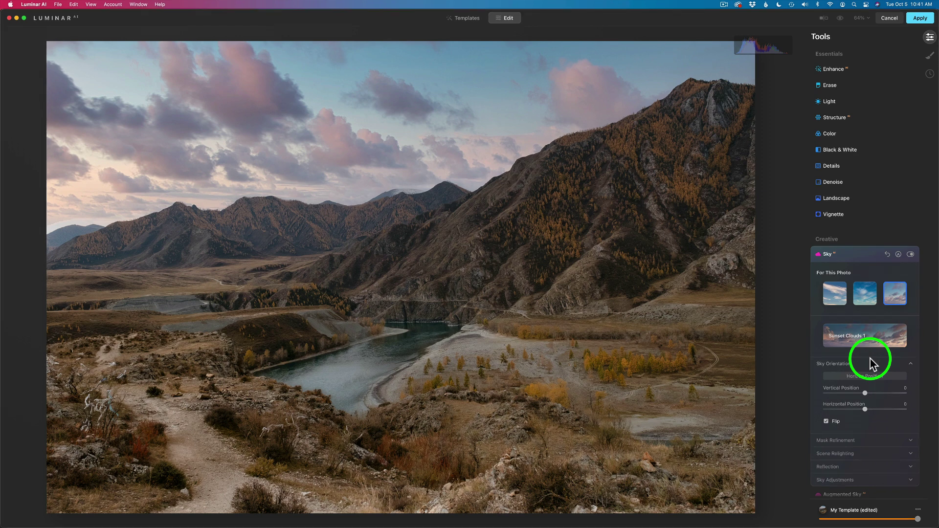
Step: Set Scene Relighting's Relight Strength to 54
{"action": "left_click", "coordinate": [848, 454]}
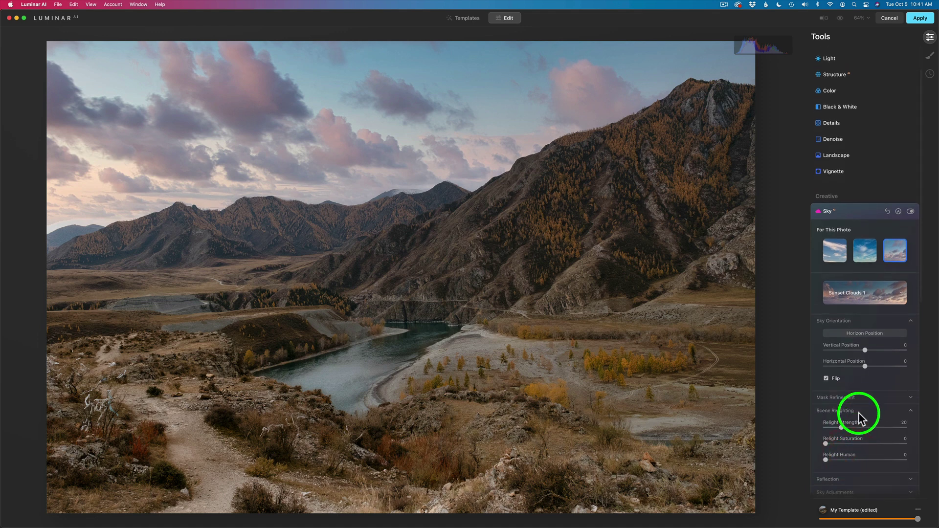
{"action": "left_click_drag", "start_coordinate": [843, 426], "coordinate": [860, 426]}
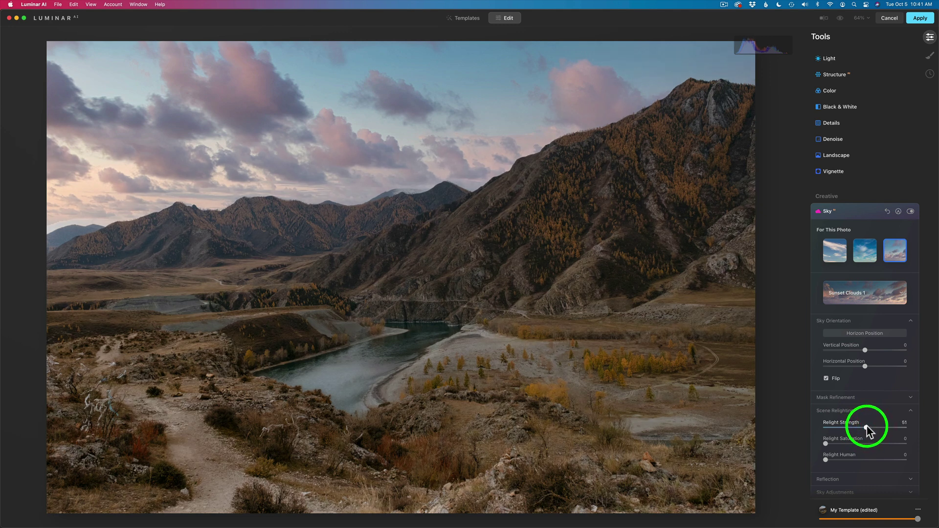
{"action": "left_click_drag", "start_coordinate": [870, 426], "coordinate": [869, 427]}
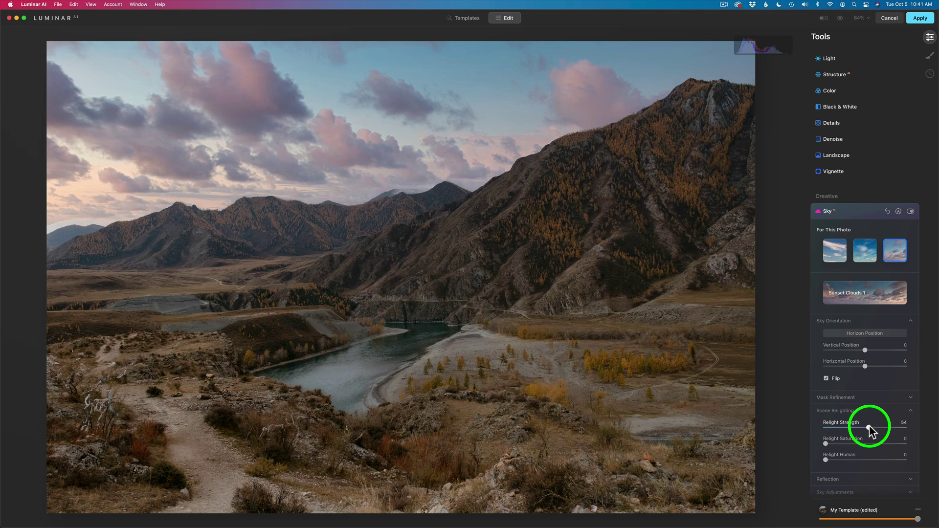
{"action": "scroll", "coordinate": [865, 56], "scroll_direction": "up", "scroll_amount": 3}
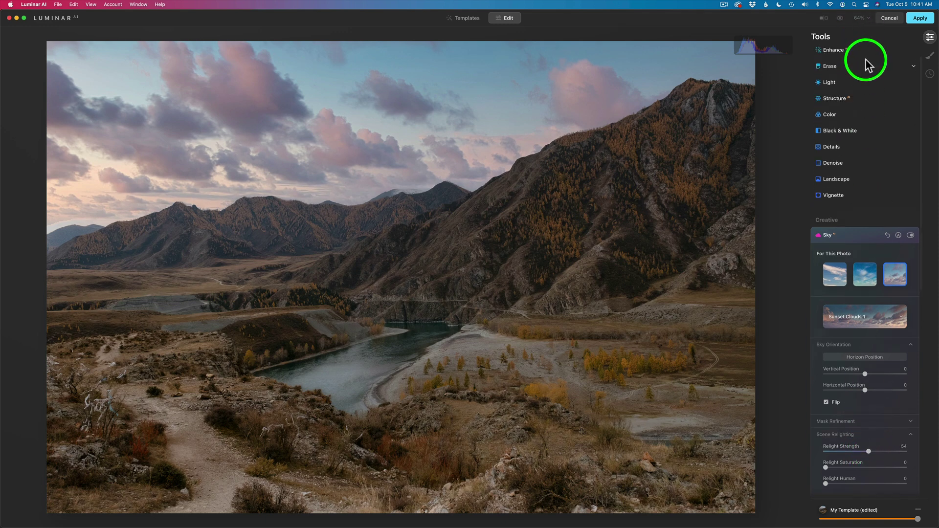
Step: Set Enhance Sky Enhancer to 24 and Accent to 38, then compare before and after
{"action": "left_click", "coordinate": [855, 68]}
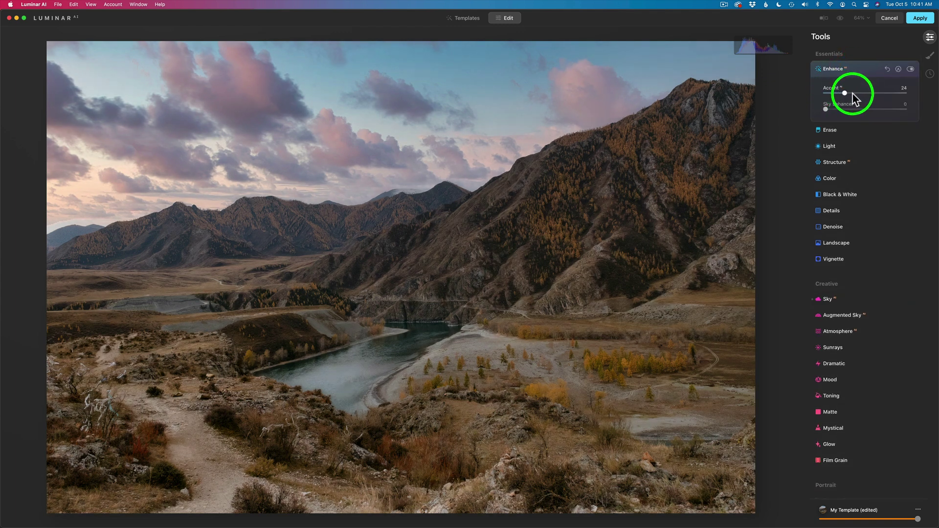
{"action": "left_click", "coordinate": [848, 93]}
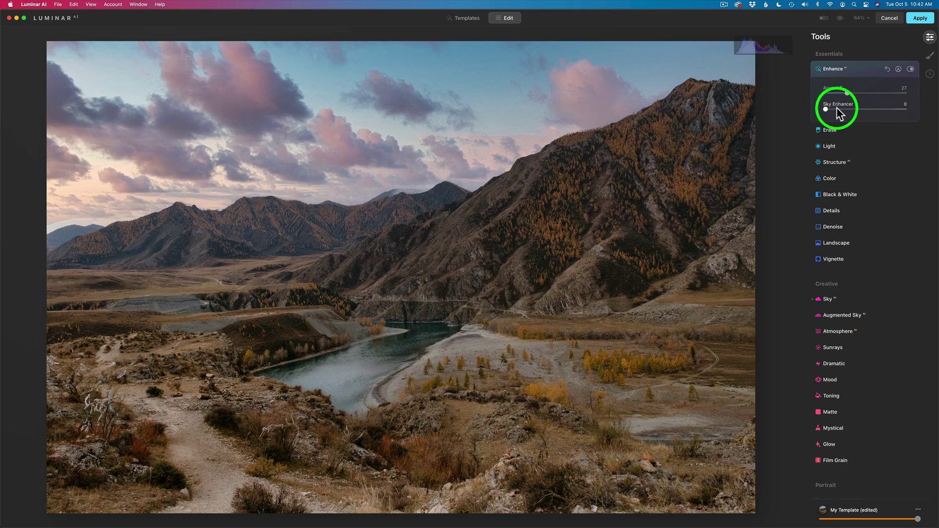
{"action": "mouse_move", "coordinate": [826, 109]}
{"action": "left_mouse_down"}
{"action": "mouse_move", "coordinate": [847, 109]}
{"action": "mouse_move", "coordinate": [836, 108]}
{"action": "left_mouse_up"}
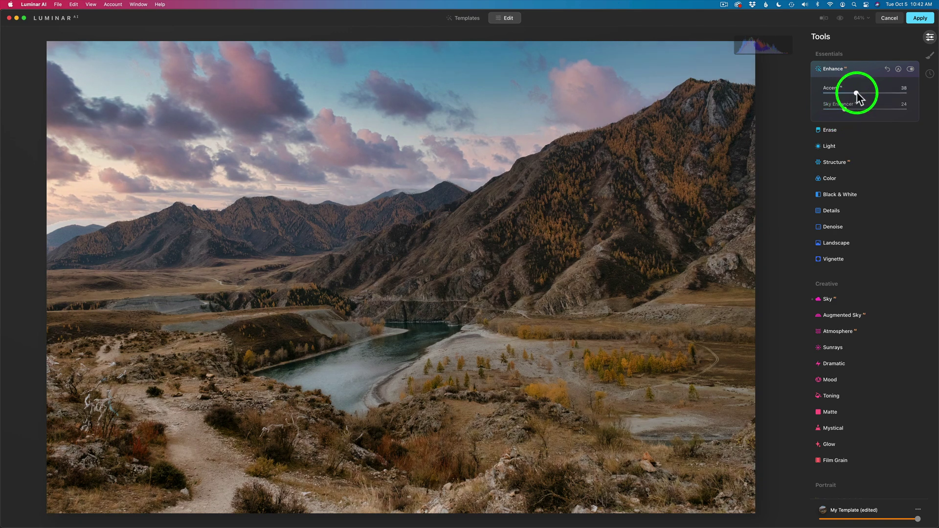
{"action": "left_click", "coordinate": [857, 93]}
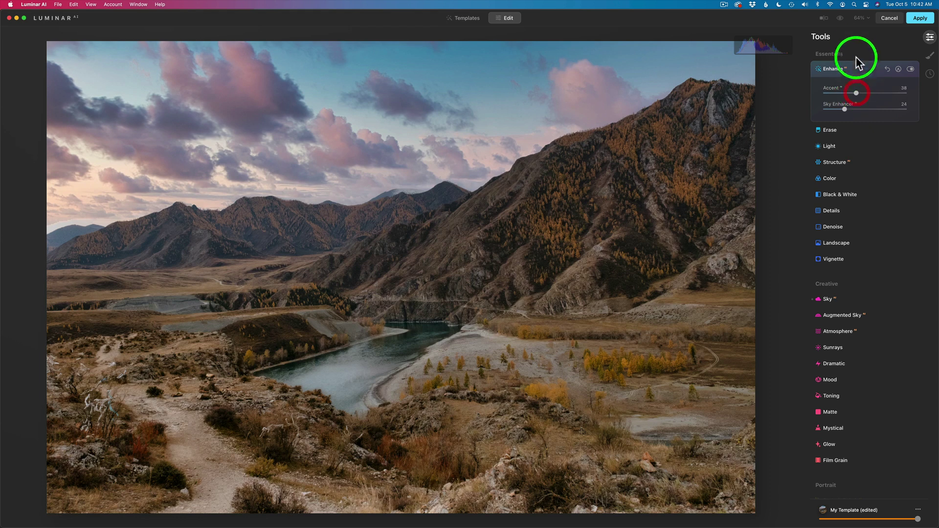
{"action": "left_click", "coordinate": [841, 19]}
{"action": "left_click", "coordinate": [840, 19]}
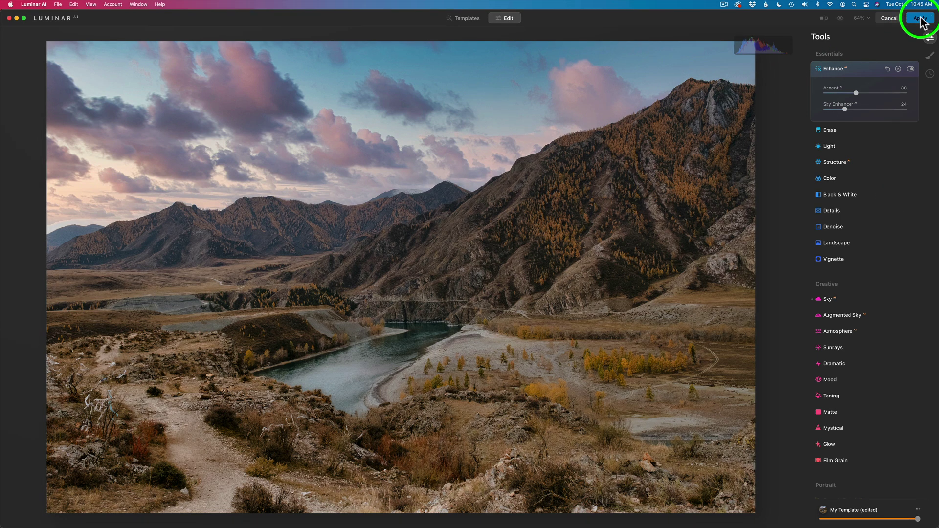
Step: Apply the sky edit to Layer 1, compare it on and off, then switch to the autumn forest photo
{"action": "left_click", "coordinate": [920, 18]}
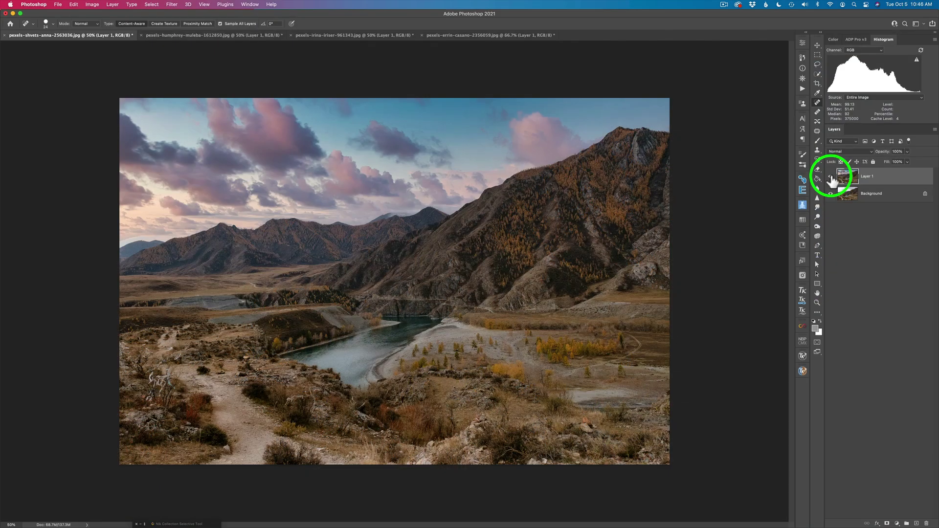
{"action": "left_click", "coordinate": [831, 177]}
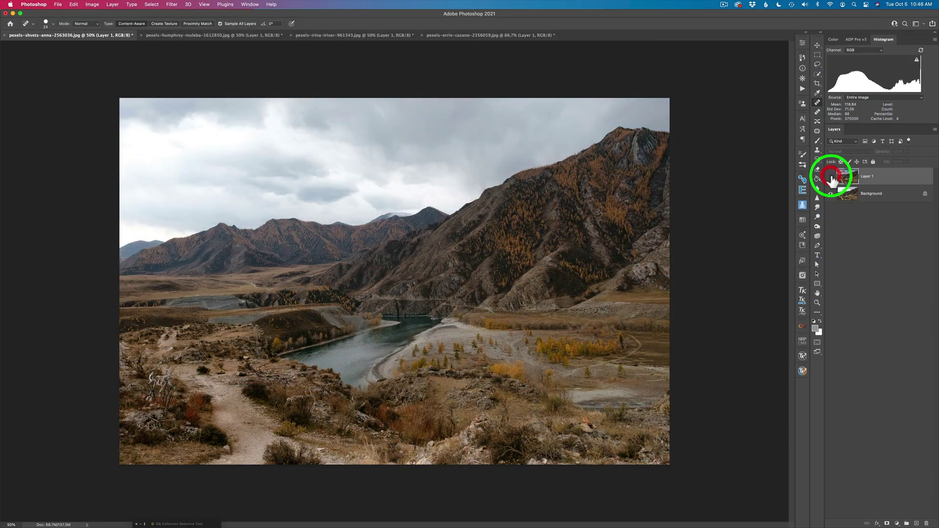
{"action": "left_click", "coordinate": [831, 177]}
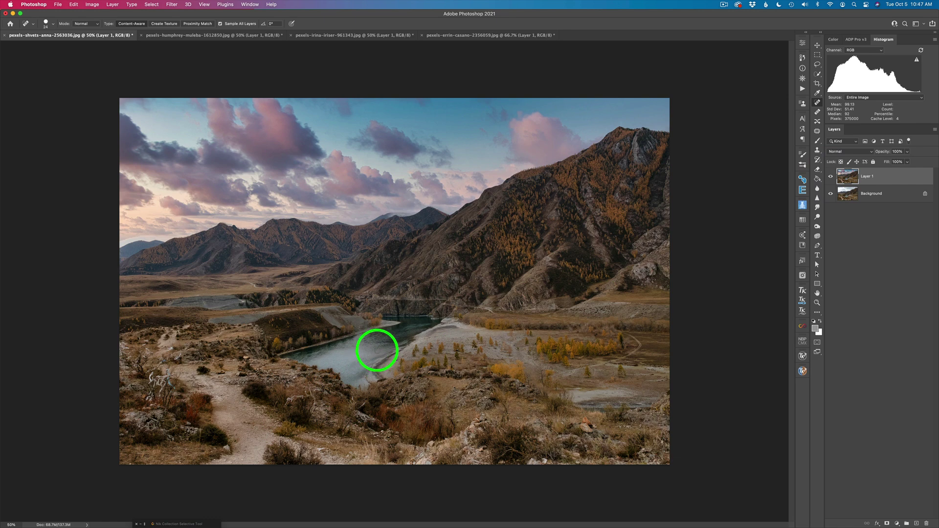
{"action": "key", "text": "v"}
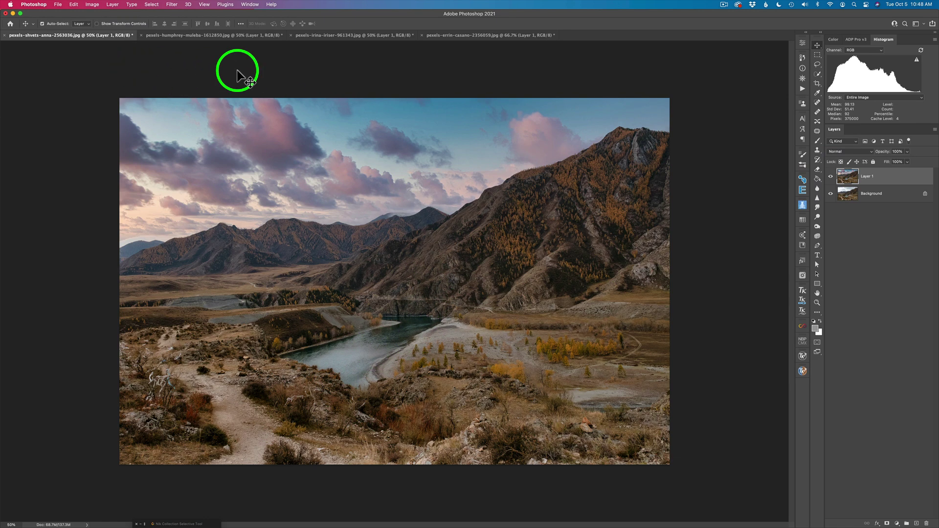
{"action": "left_click", "coordinate": [234, 37]}
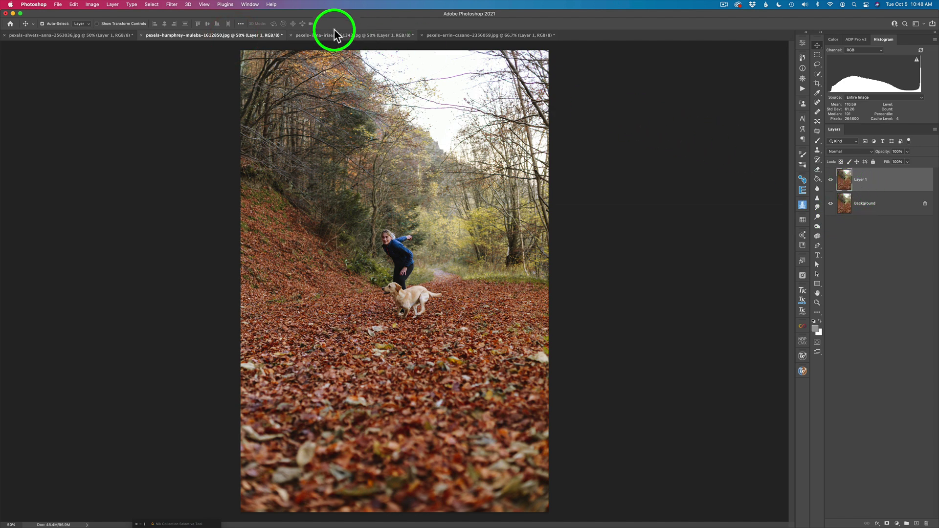
Step: Launch Luminar AI on the forest photo and open the Sky tool under Edit
{"action": "left_click", "coordinate": [171, 4]}
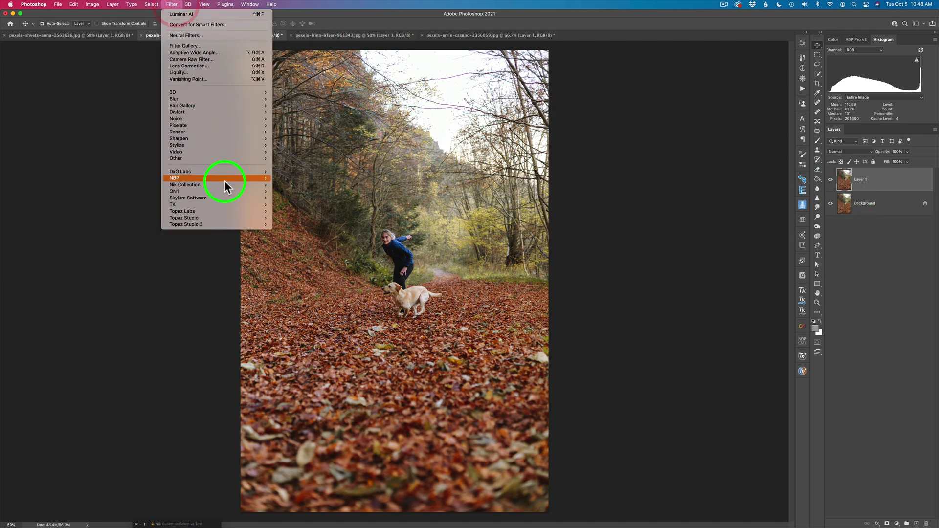
{"action": "mouse_move", "coordinate": [228, 198]}
{"action": "left_click", "coordinate": [302, 213]}
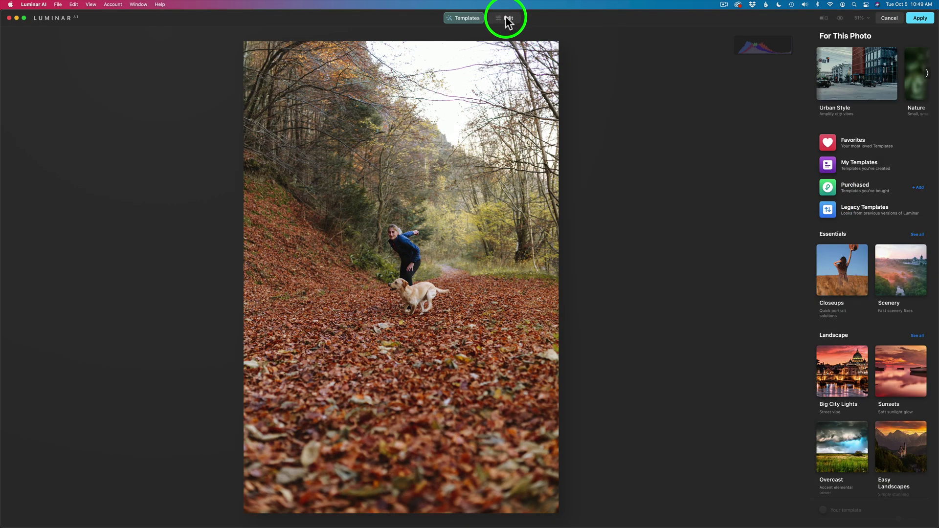
{"action": "left_click", "coordinate": [507, 18]}
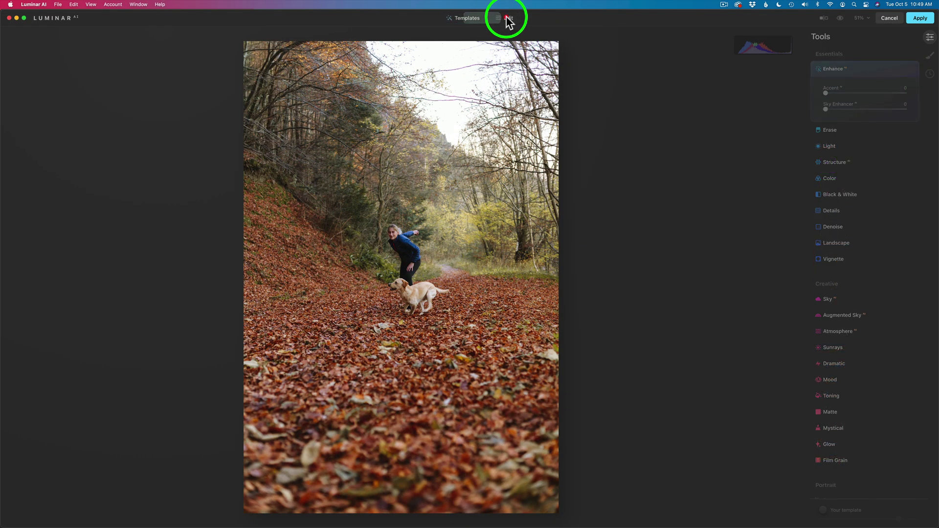
{"action": "left_click", "coordinate": [834, 298]}
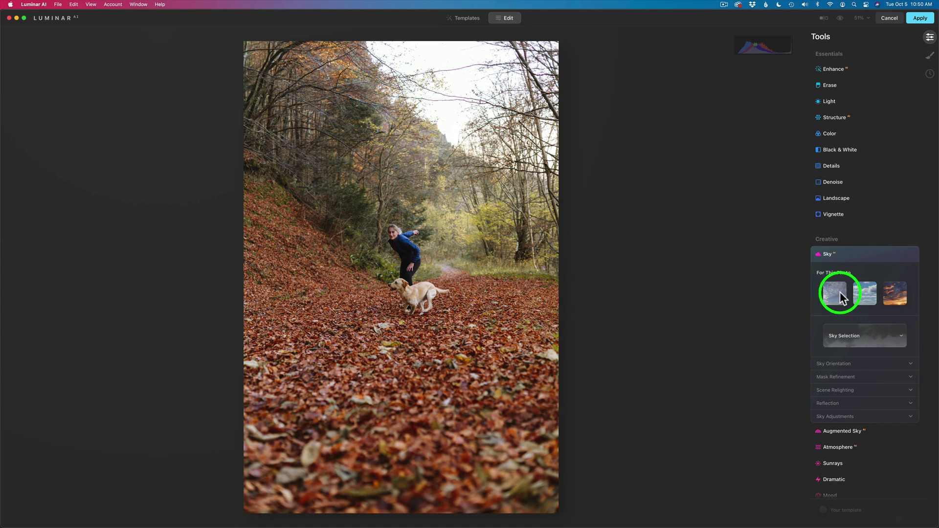
Step: Try Blue Sky 7 and Bright Blue Sky 3, then choose Sunset Clouds 3
{"action": "left_click", "coordinate": [838, 296]}
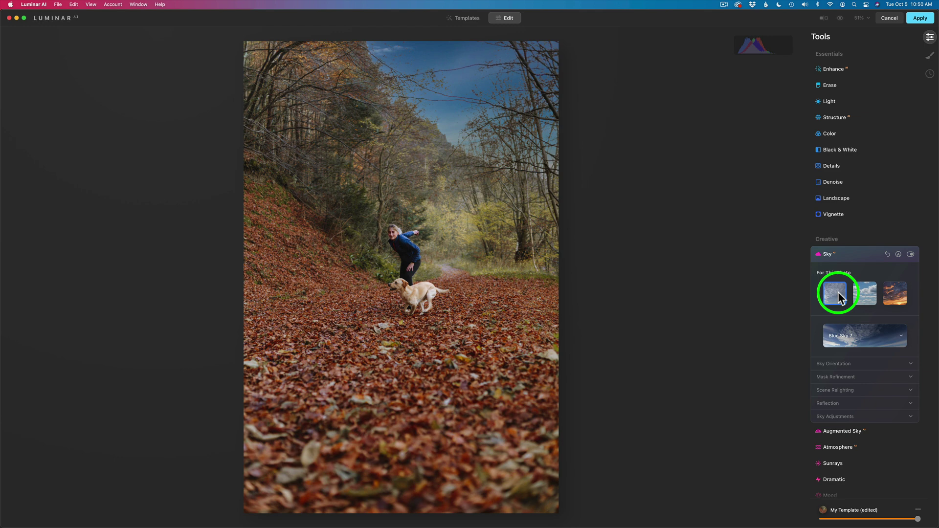
{"action": "left_click", "coordinate": [866, 294]}
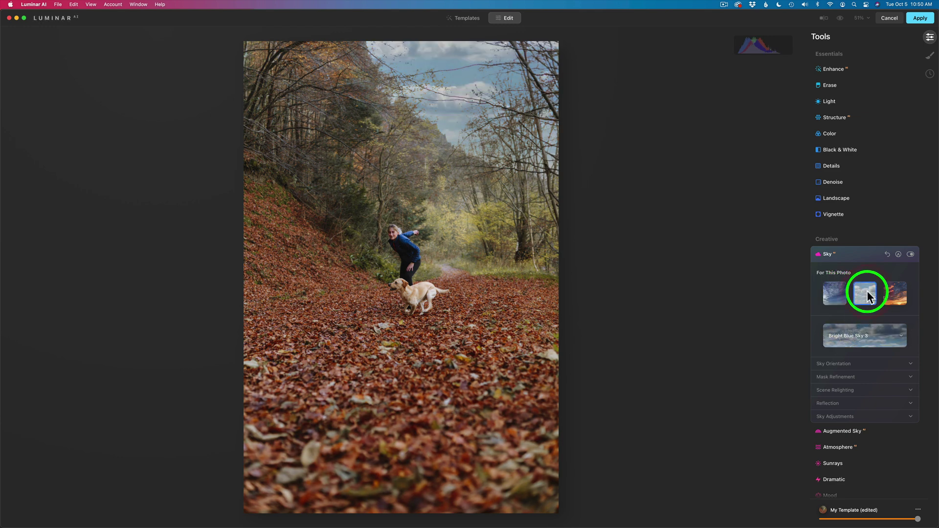
{"action": "left_click", "coordinate": [893, 294]}
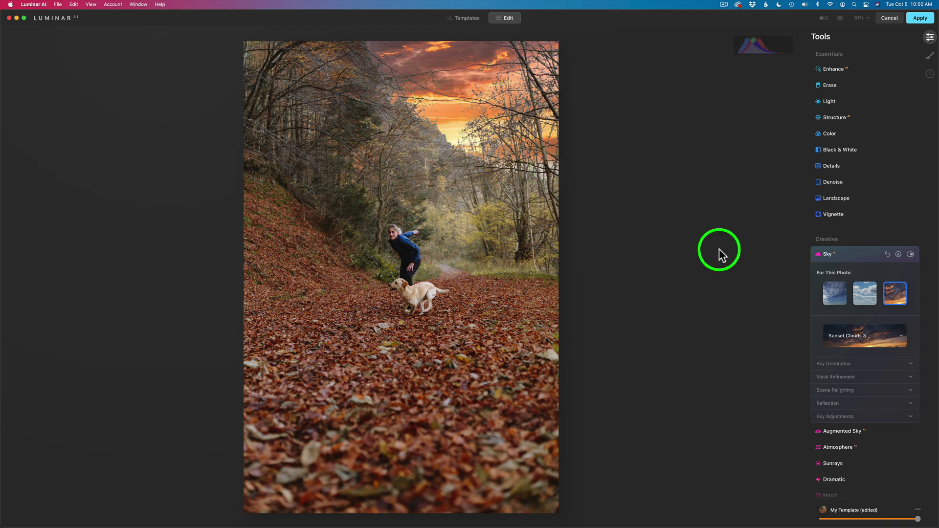
{"action": "left_click", "coordinate": [881, 417]}
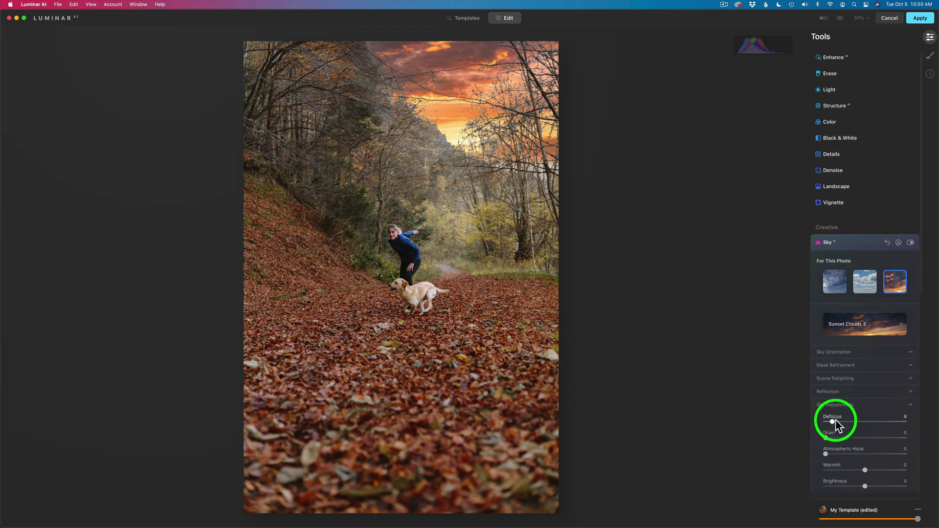
Step: Set sky Defocus to 32 and Relight Strength to 60
{"action": "left_click_drag", "start_coordinate": [836, 421], "coordinate": [851, 422]}
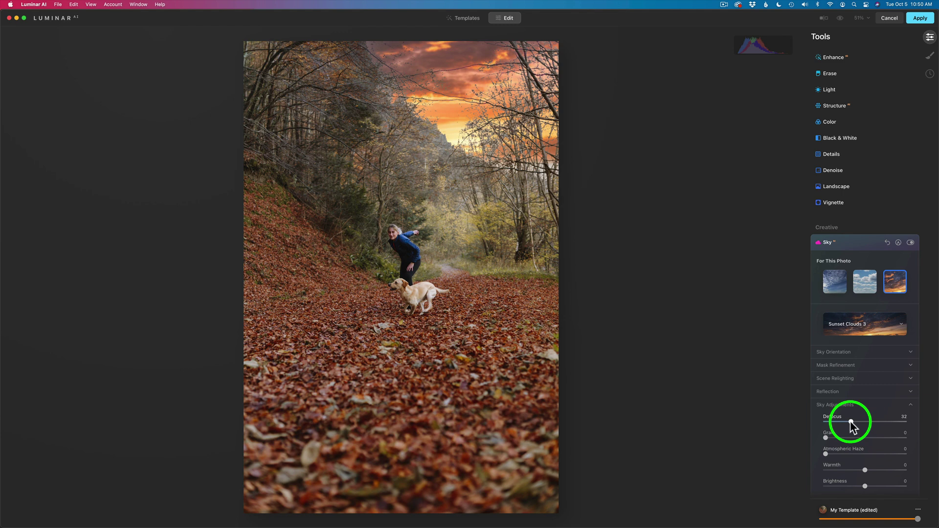
{"action": "left_click", "coordinate": [852, 422]}
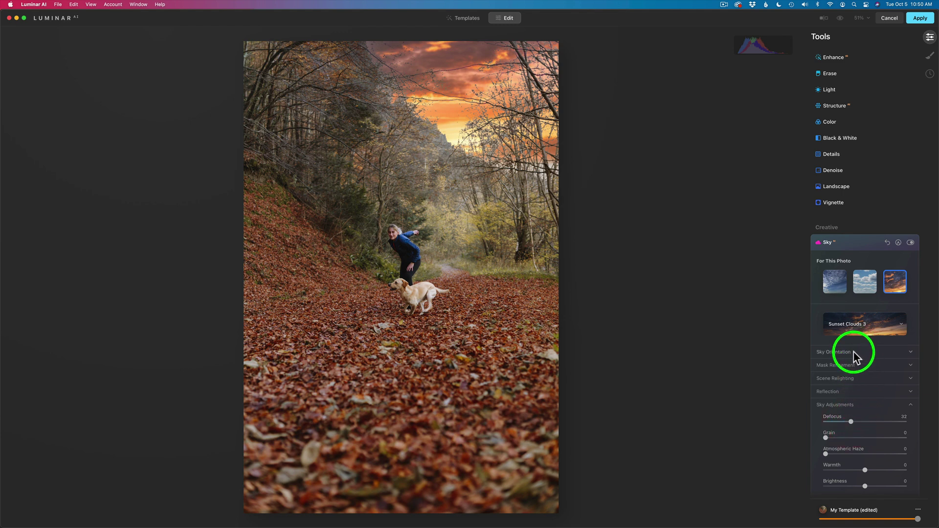
{"action": "left_click", "coordinate": [854, 380]}
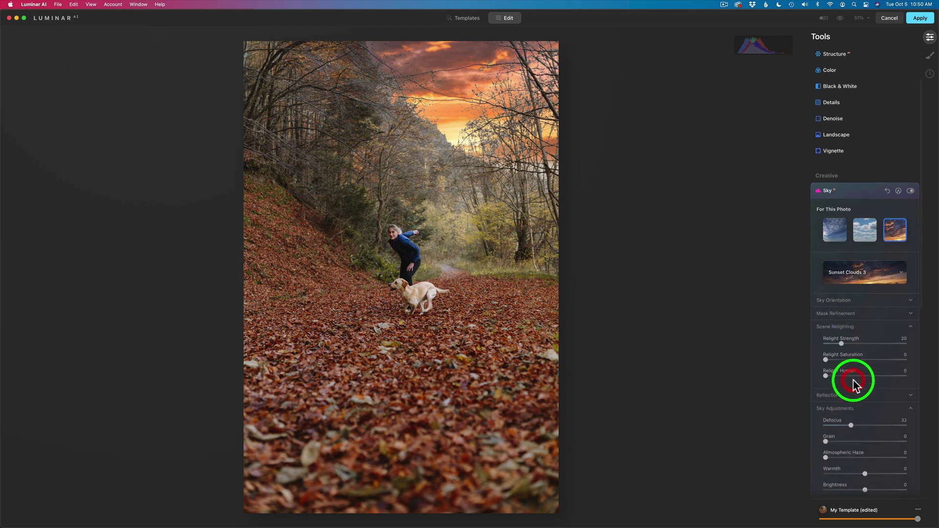
{"action": "left_click_drag", "start_coordinate": [841, 338], "coordinate": [869, 344]}
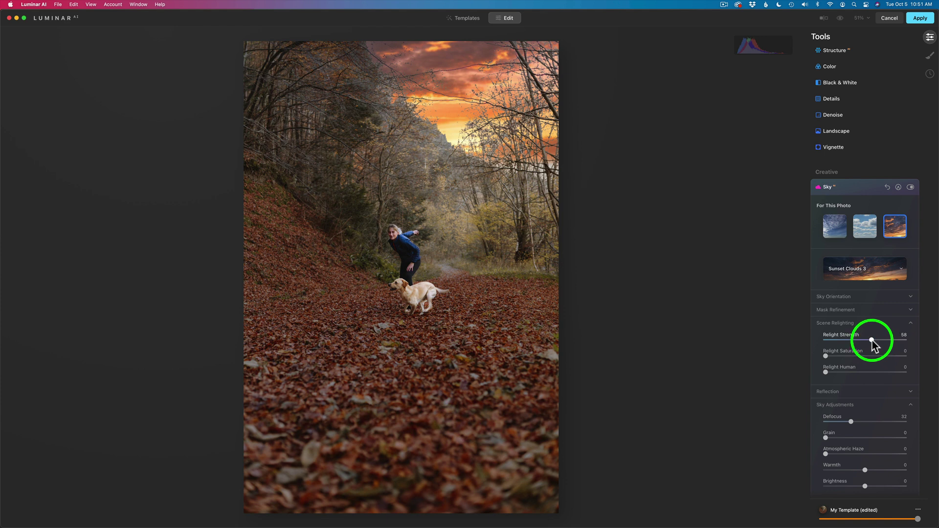
{"action": "left_click_drag", "start_coordinate": [873, 339], "coordinate": [874, 338]}
Step: Set Relight Saturation to 42, leaving human relighting off
{"action": "left_click", "coordinate": [839, 356]}
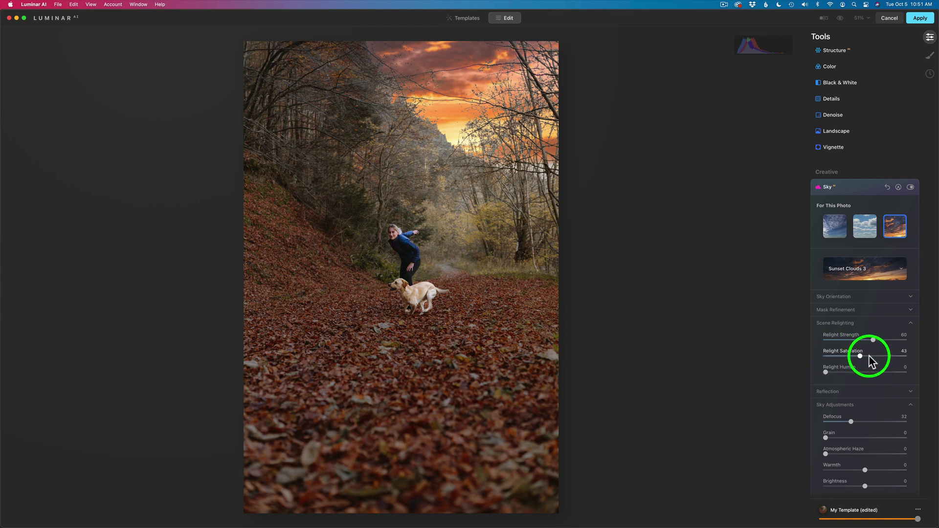
{"action": "mouse_move", "coordinate": [869, 355]}
{"action": "left_mouse_down"}
{"action": "mouse_move", "coordinate": [840, 354]}
{"action": "mouse_move", "coordinate": [885, 356]}
{"action": "mouse_move", "coordinate": [855, 353]}
{"action": "mouse_move", "coordinate": [874, 356]}
{"action": "mouse_move", "coordinate": [867, 361]}
{"action": "left_mouse_up"}
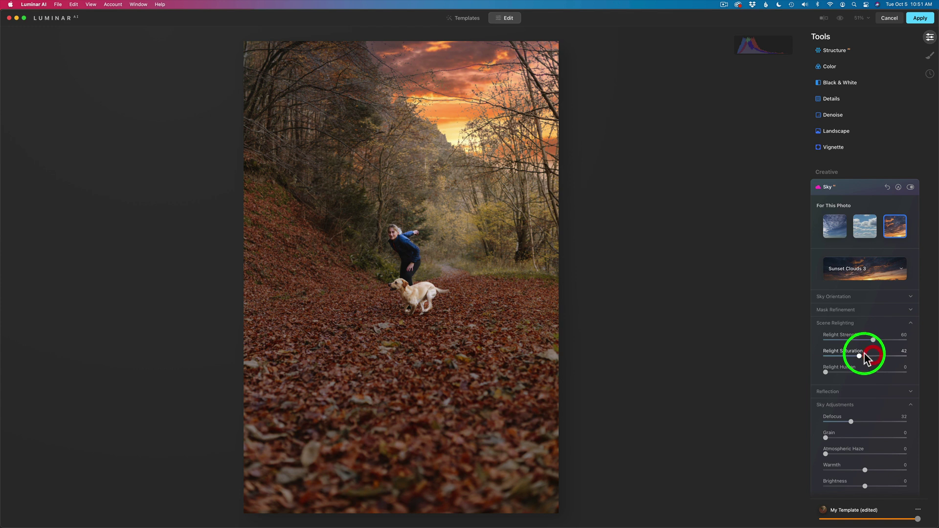
{"action": "left_click_drag", "start_coordinate": [823, 369], "coordinate": [786, 368]}
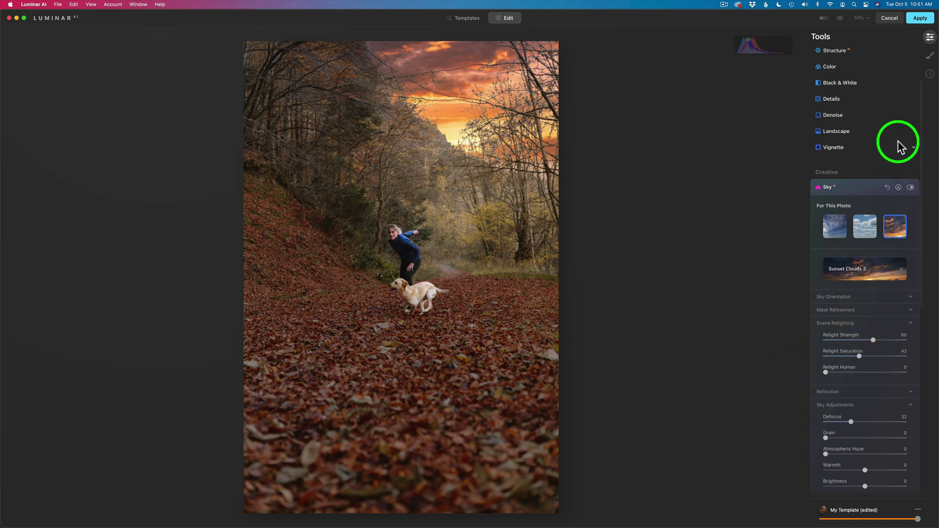
{"action": "scroll", "coordinate": [899, 145], "scroll_direction": "up", "scroll_amount": 3}
Step: Set Enhance Accent to 29 and Sky Enhancer to 25, then preview the original
{"action": "left_click", "coordinate": [849, 67]}
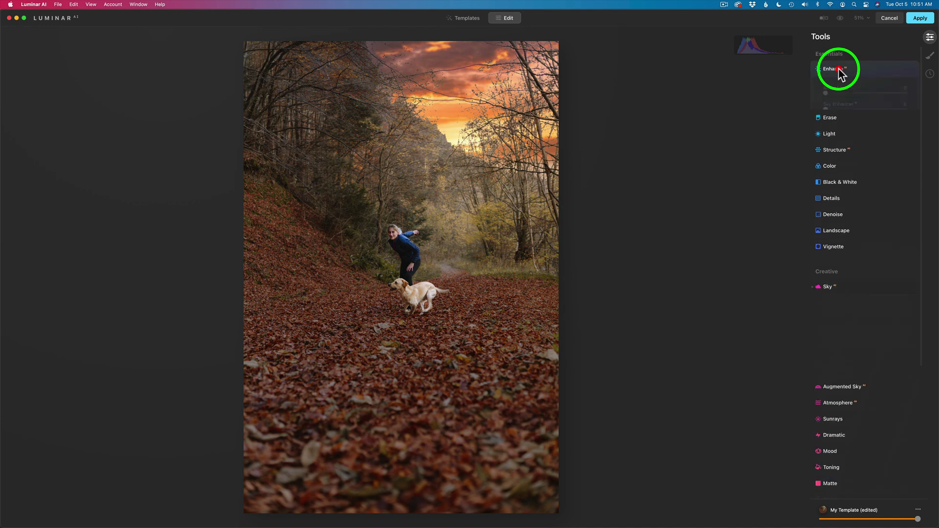
{"action": "mouse_move", "coordinate": [826, 91]}
{"action": "left_mouse_down"}
{"action": "mouse_move", "coordinate": [862, 97]}
{"action": "mouse_move", "coordinate": [850, 96]}
{"action": "left_mouse_up"}
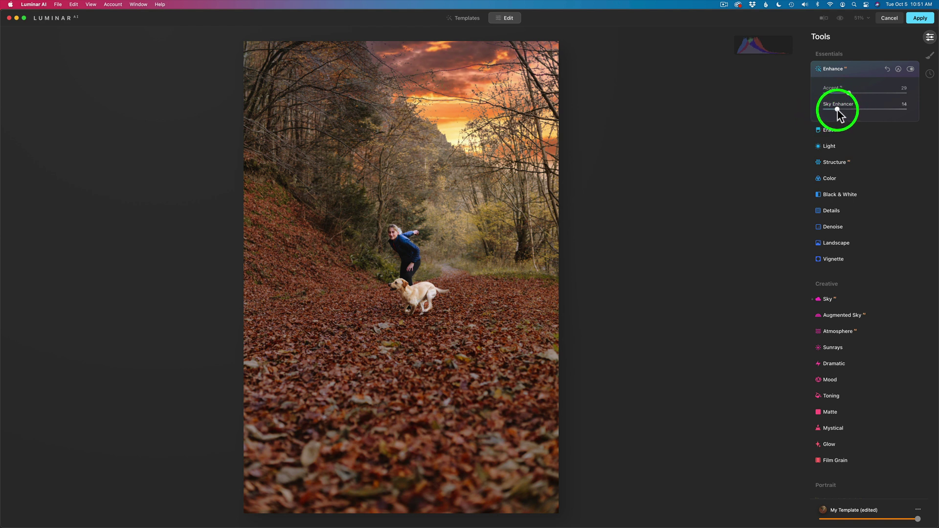
{"action": "left_click_drag", "start_coordinate": [850, 110], "coordinate": [848, 110]}
{"action": "left_click", "coordinate": [840, 19]}
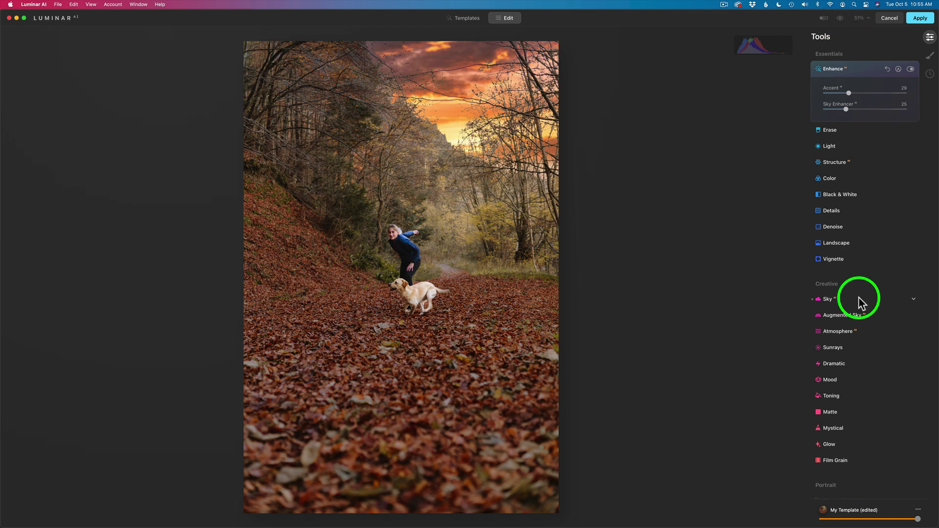
Step: Raise the sky's Atmospheric Haze to 49, ease Defocus to 25, and compare before/after
{"action": "left_click", "coordinate": [859, 297]}
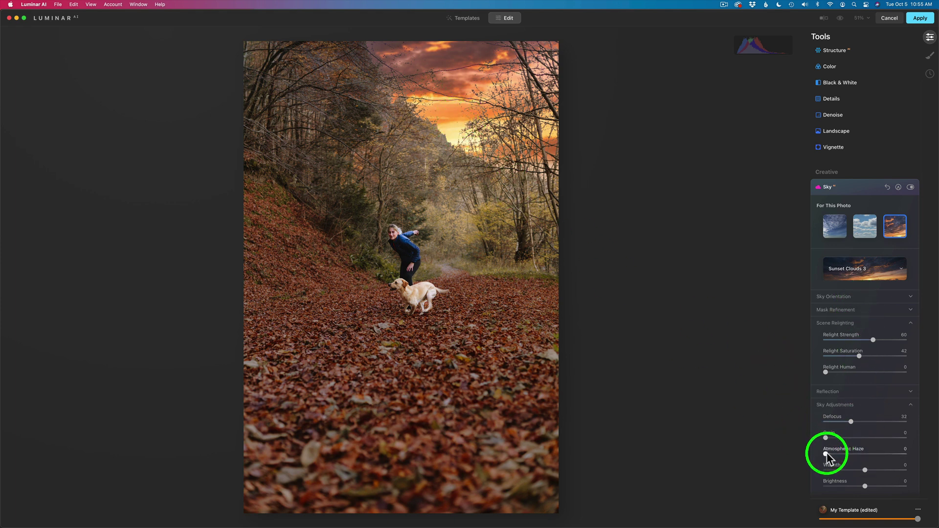
{"action": "mouse_move", "coordinate": [843, 453]}
{"action": "left_mouse_down"}
{"action": "mouse_move", "coordinate": [898, 452]}
{"action": "mouse_move", "coordinate": [861, 452]}
{"action": "left_mouse_up"}
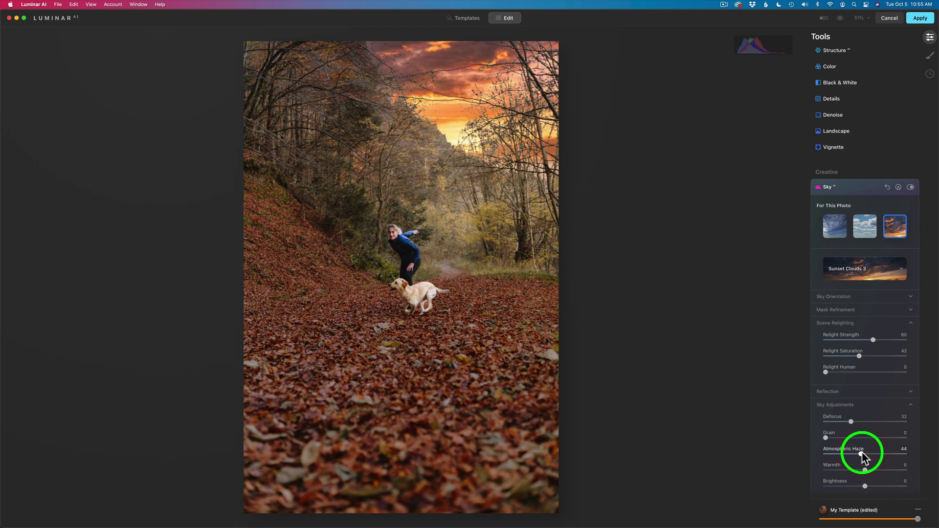
{"action": "left_click_drag", "start_coordinate": [862, 454], "coordinate": [866, 452]}
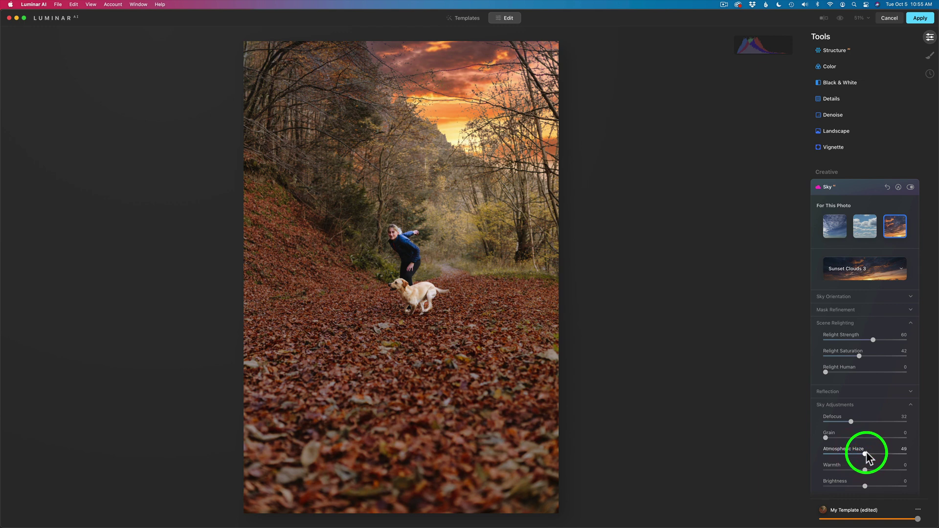
{"action": "left_click_drag", "start_coordinate": [852, 421], "coordinate": [845, 421]}
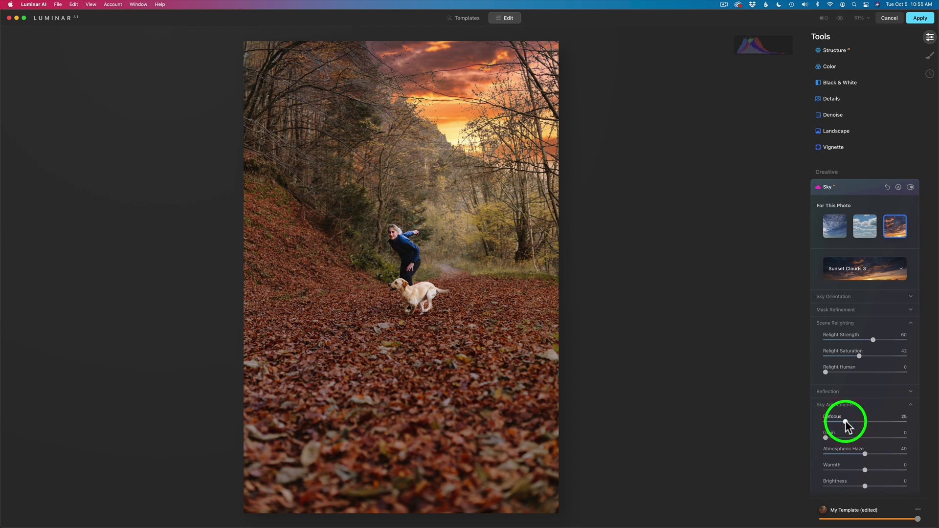
{"action": "left_click", "coordinate": [840, 20]}
{"action": "left_click", "coordinate": [840, 20]}
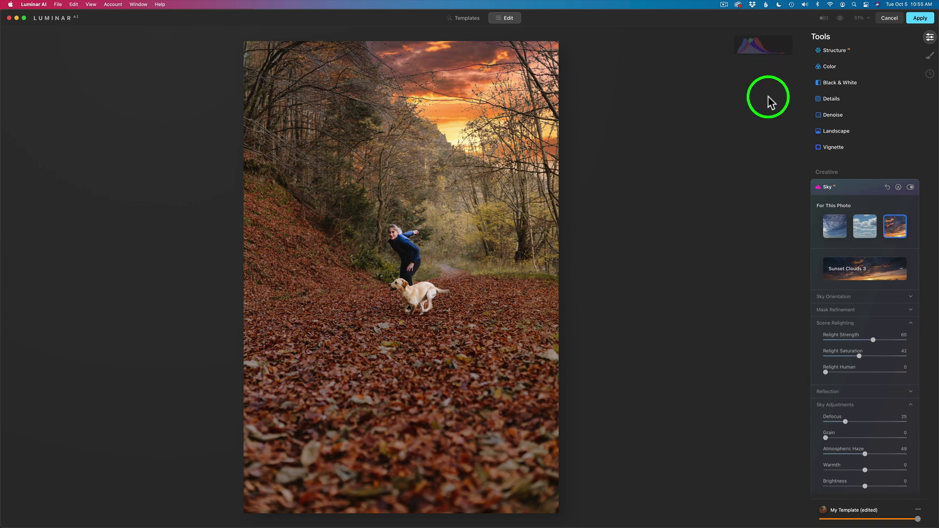
Step: Return the dog photo's sunset-sky edit as Layer 1, compare it with the original, then switch to the pine-forest photo
{"action": "left_click", "coordinate": [924, 20]}
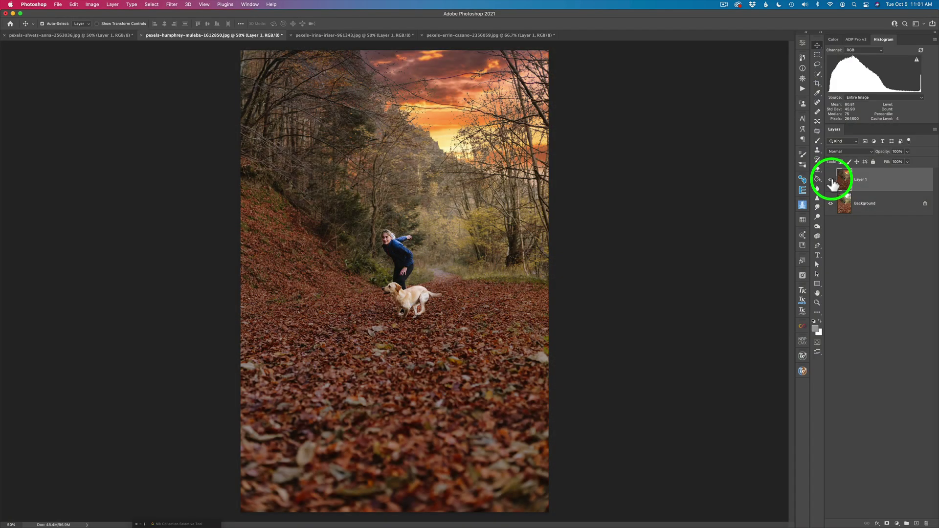
{"action": "left_click", "coordinate": [831, 180]}
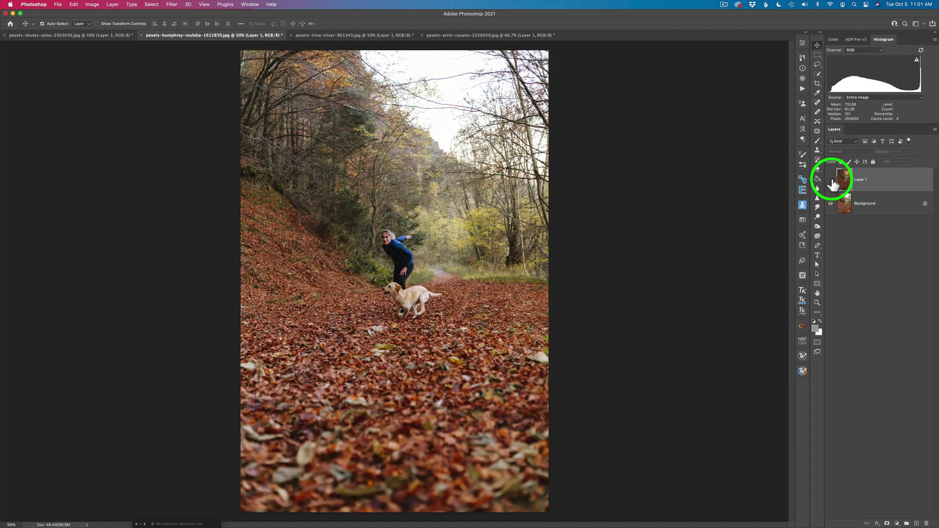
{"action": "left_click", "coordinate": [831, 180]}
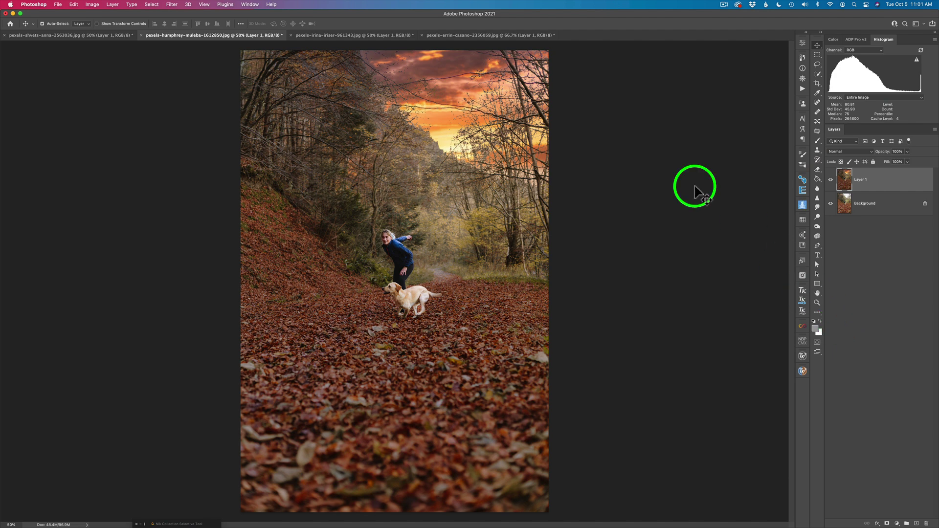
{"action": "left_click", "coordinate": [360, 35]}
Step: Send the pine-forest photo to Luminar AI via Filter > Skylum Software and expand the Sky tool
{"action": "left_click", "coordinate": [171, 5]}
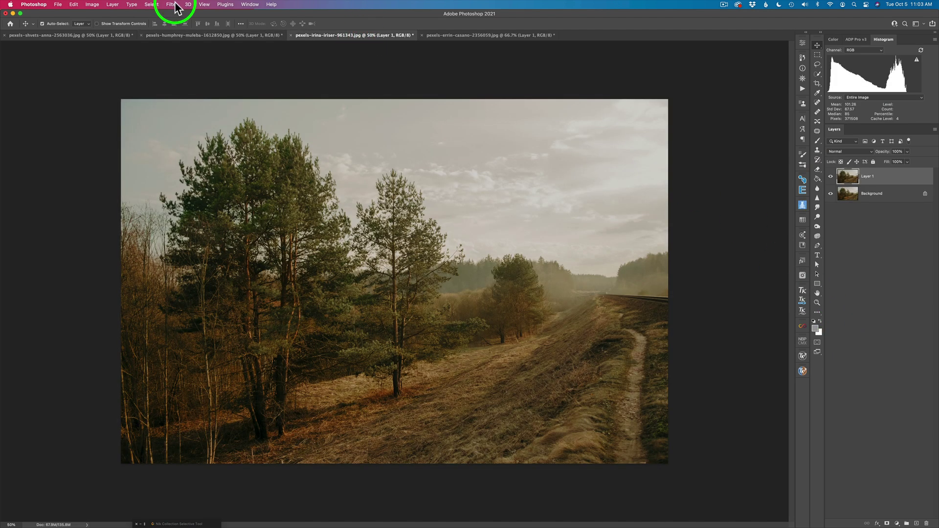
{"action": "mouse_move", "coordinate": [211, 198]}
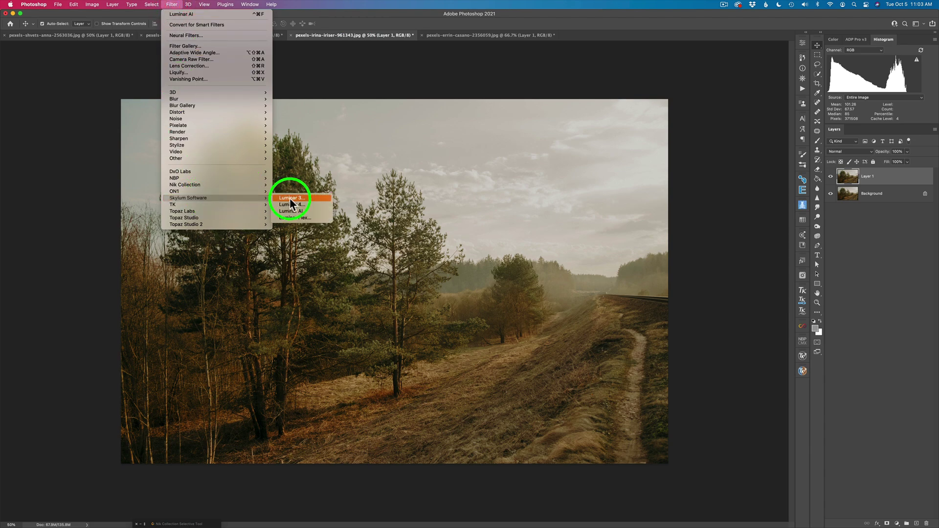
{"action": "left_click", "coordinate": [298, 209]}
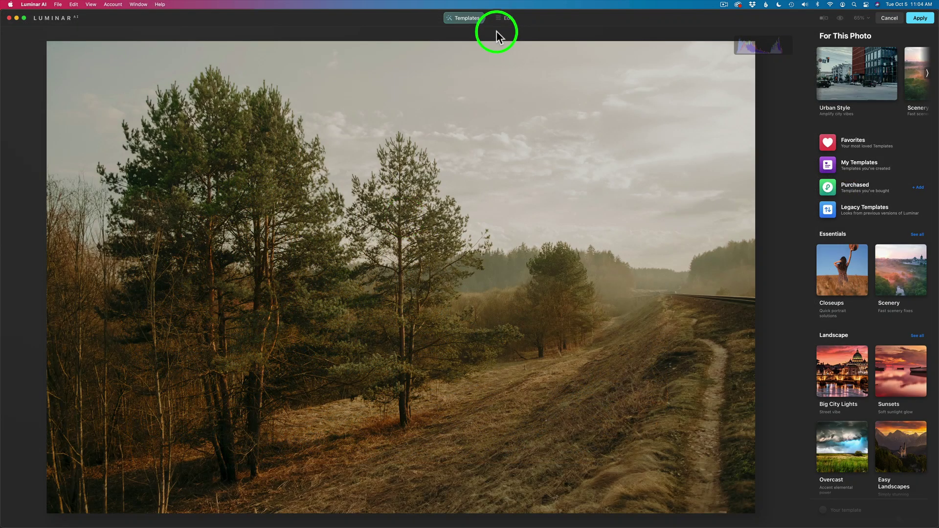
{"action": "left_click", "coordinate": [507, 18]}
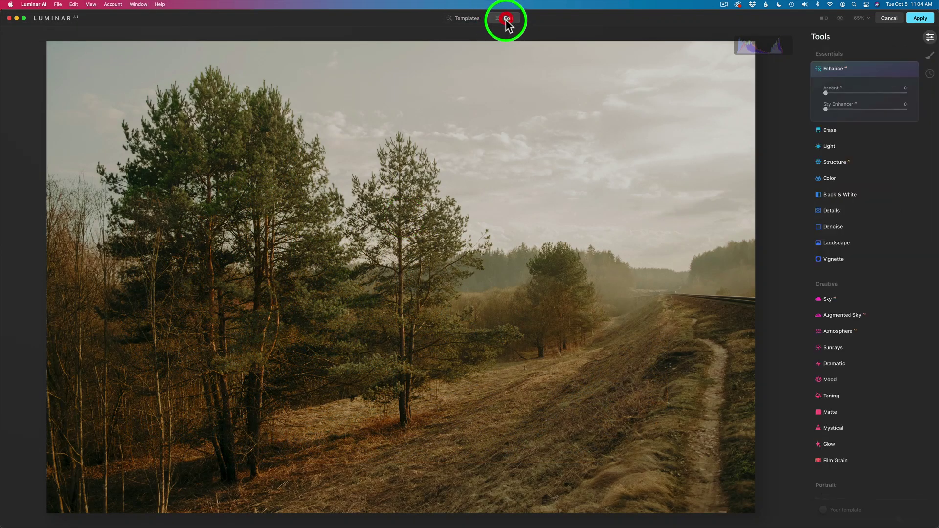
{"action": "left_click", "coordinate": [828, 299]}
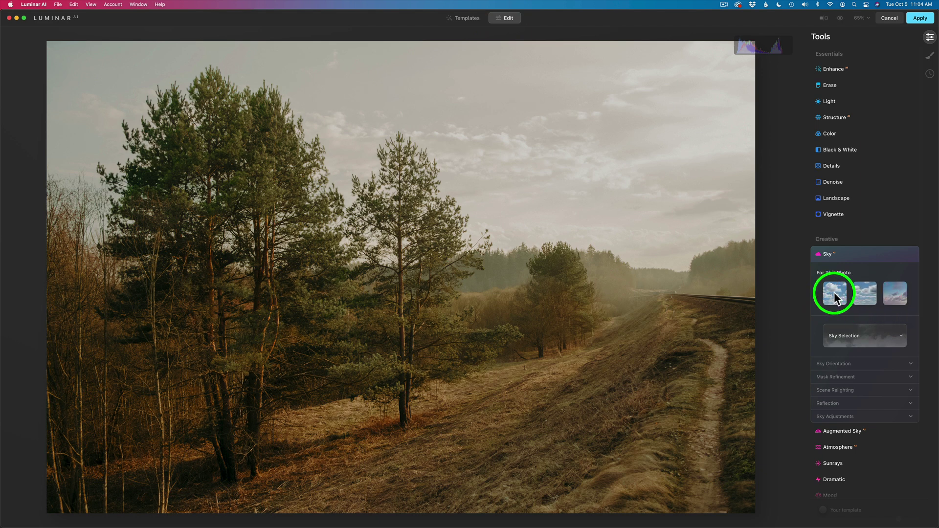
Step: Try the Blue Sky 2, Bright Blue Sky 3 and Sunset Clouds 1 skies, then settle on Bright Blue Sky 3
{"action": "left_click", "coordinate": [835, 292]}
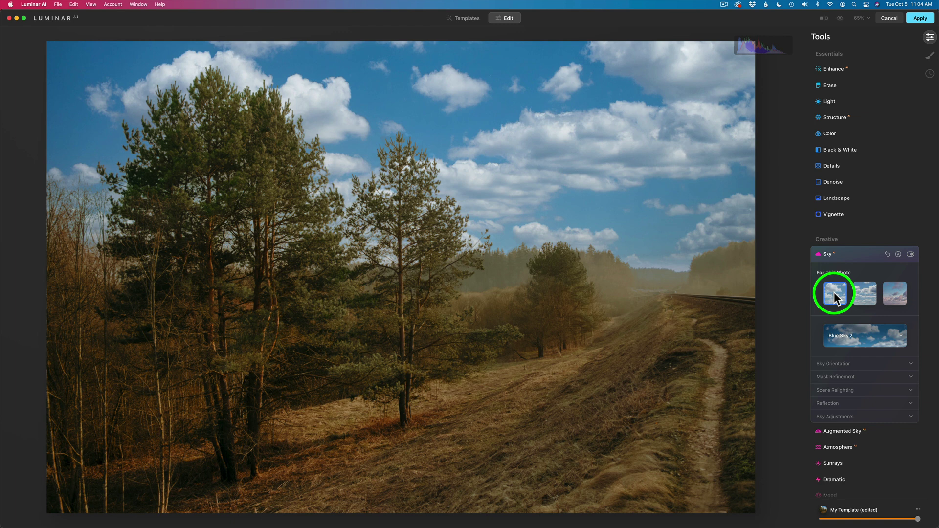
{"action": "left_click", "coordinate": [870, 292]}
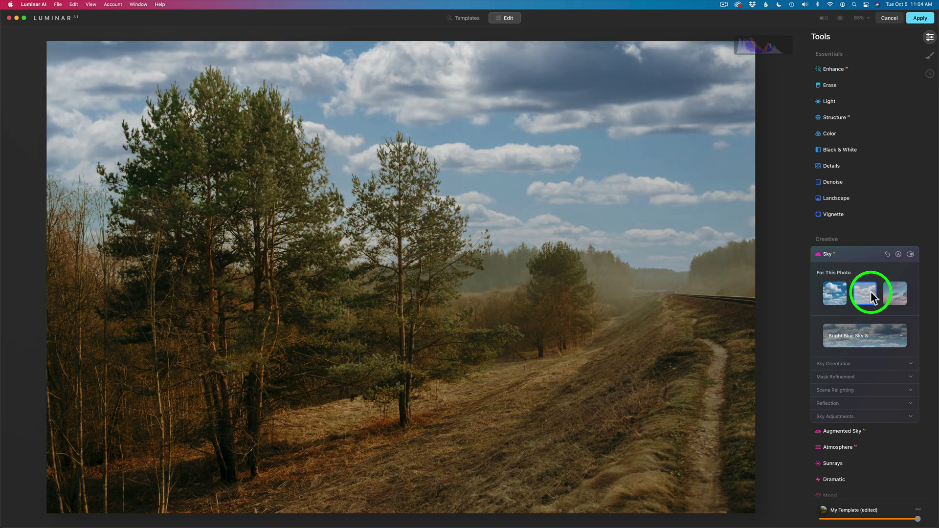
{"action": "left_click", "coordinate": [895, 292]}
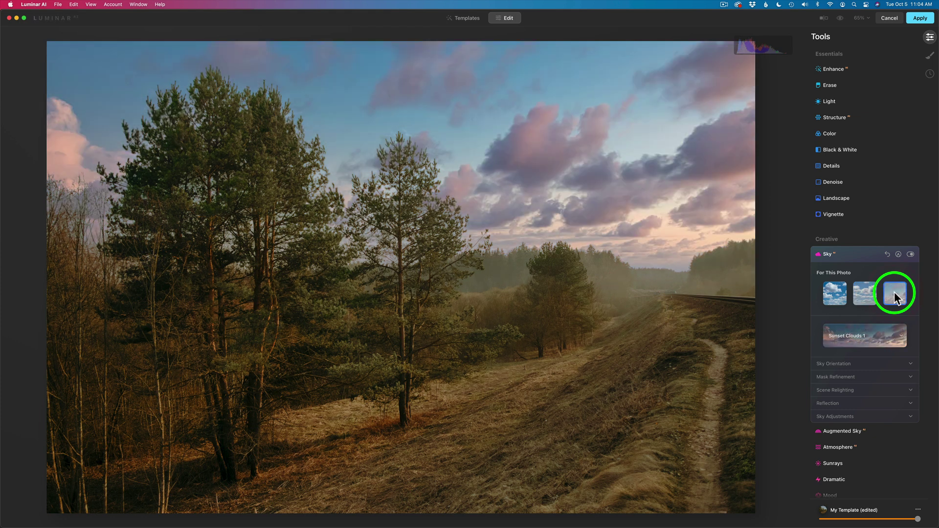
{"action": "left_click", "coordinate": [863, 293]}
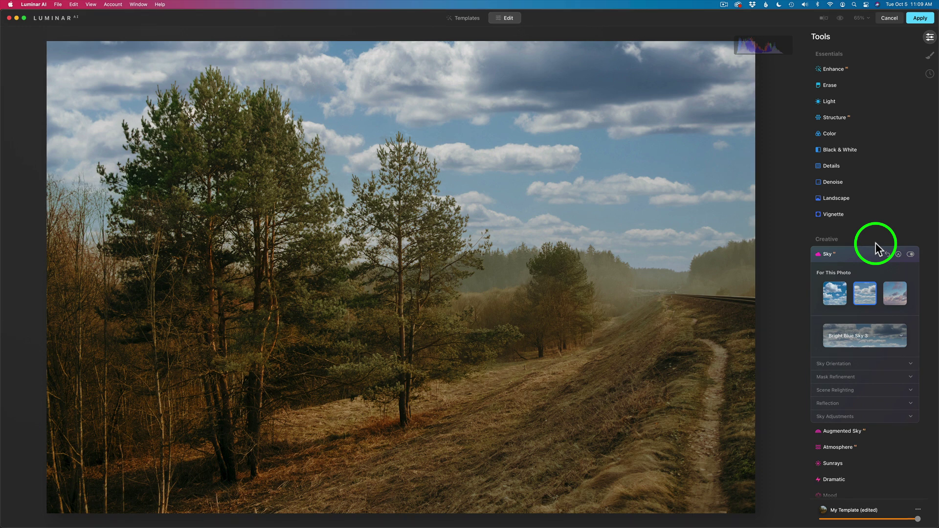
Step: Set Relight Strength to 73, Atmospheric Haze to 64 and Warmth to 19 for the pine meadow's sky
{"action": "left_click", "coordinate": [895, 389]}
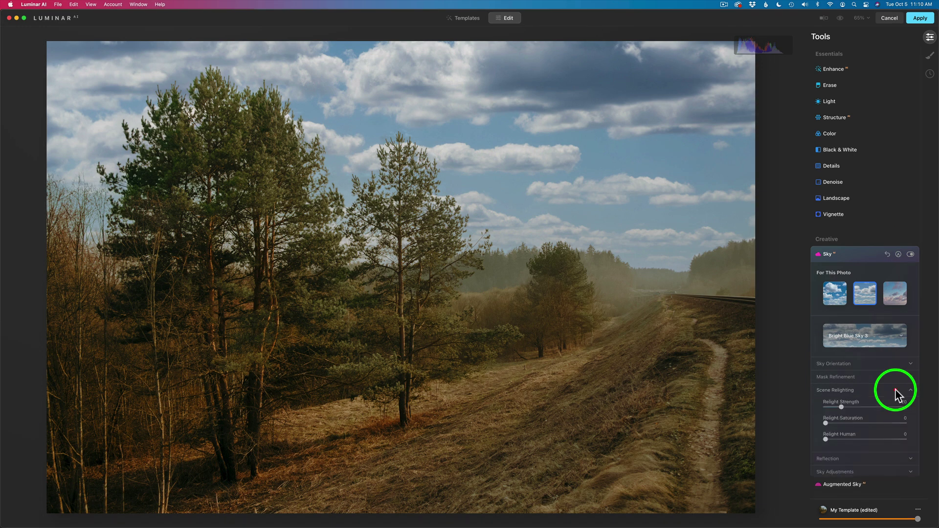
{"action": "left_click_drag", "start_coordinate": [842, 406], "coordinate": [888, 416]}
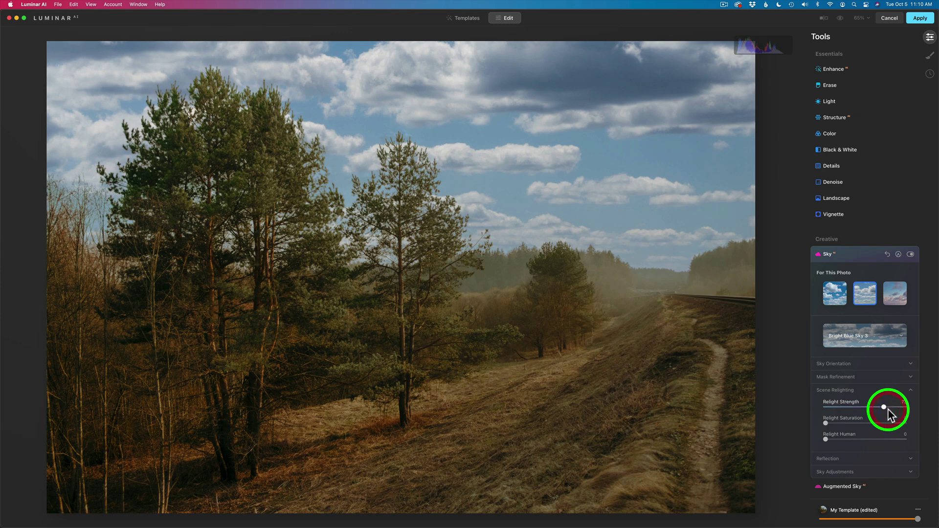
{"action": "left_click", "coordinate": [898, 472]}
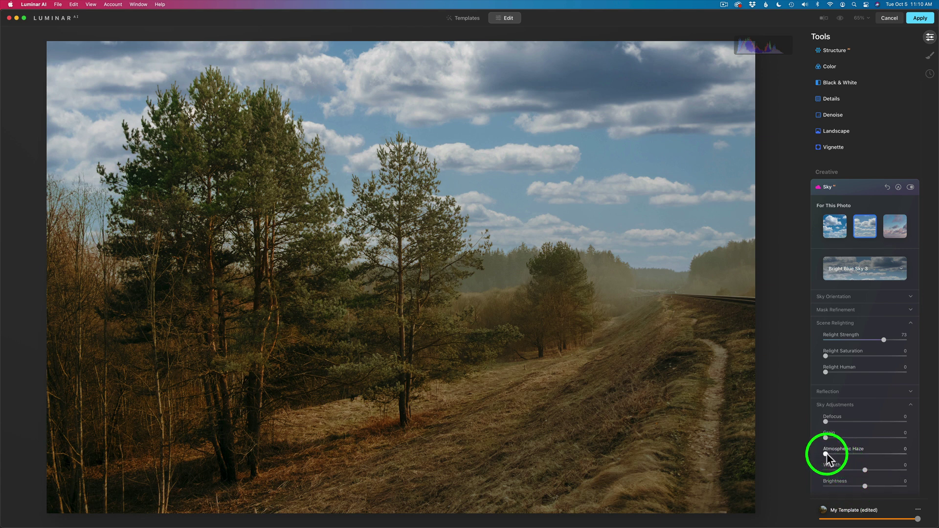
{"action": "left_click_drag", "start_coordinate": [826, 453], "coordinate": [878, 457]}
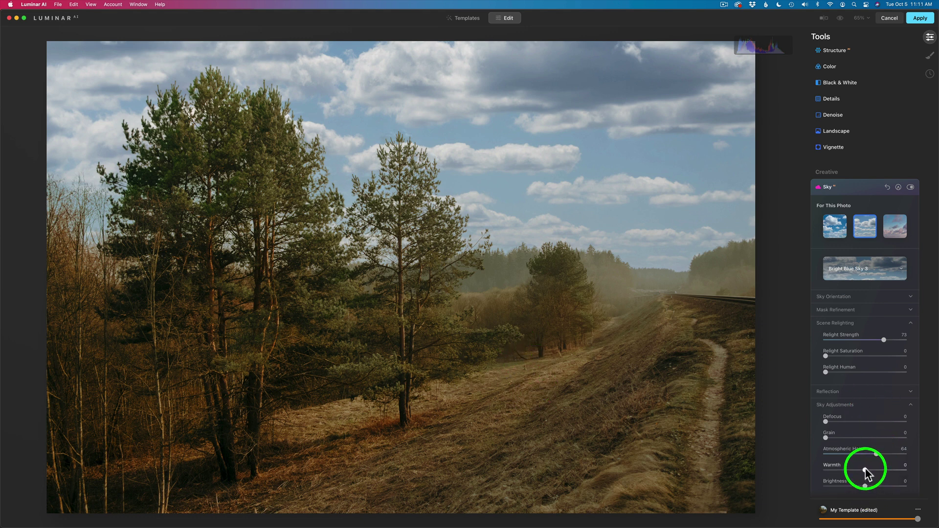
{"action": "left_click_drag", "start_coordinate": [865, 471], "coordinate": [876, 471]}
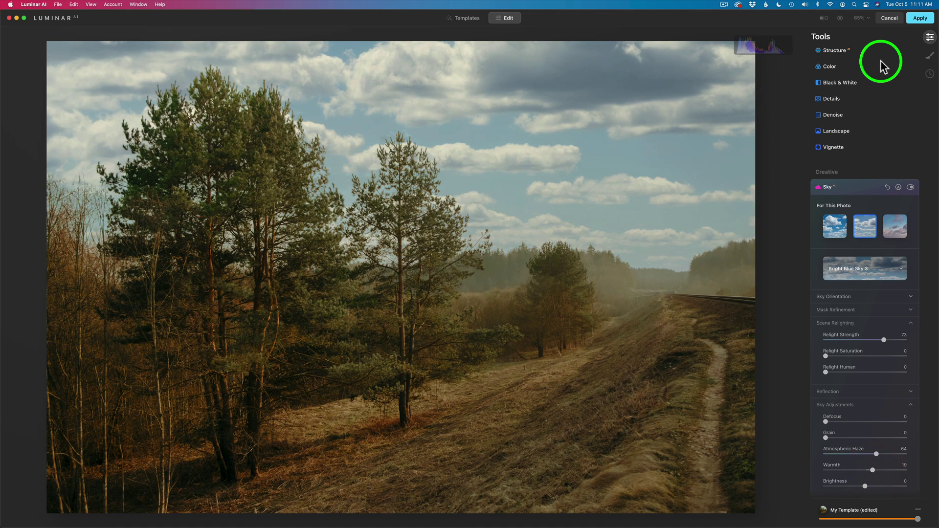
{"action": "scroll", "coordinate": [877, 64], "scroll_direction": "up", "scroll_amount": 3}
Step: Set Enhance Accent to 20 and Sky Enhancer to 22, then compare with the unedited original
{"action": "left_click", "coordinate": [860, 68]}
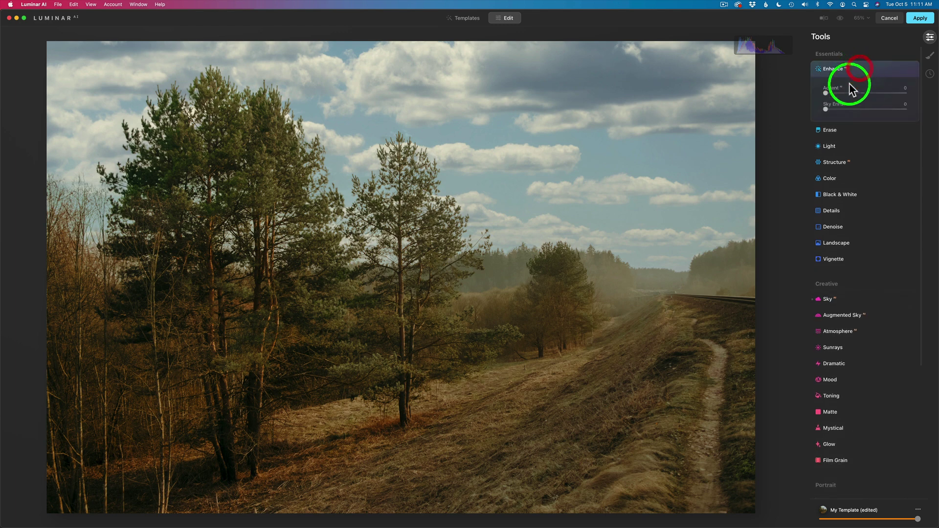
{"action": "left_click_drag", "start_coordinate": [827, 90], "coordinate": [847, 93]}
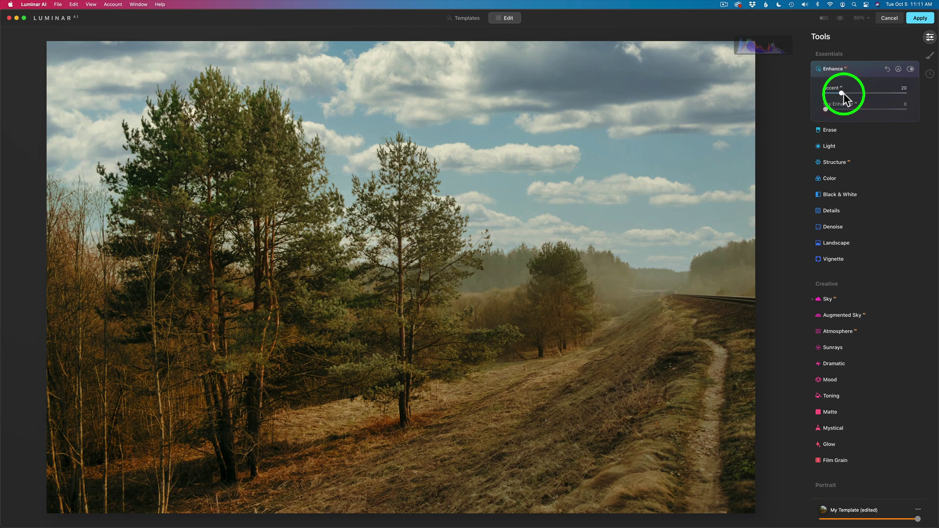
{"action": "left_click_drag", "start_coordinate": [826, 109], "coordinate": [845, 110]}
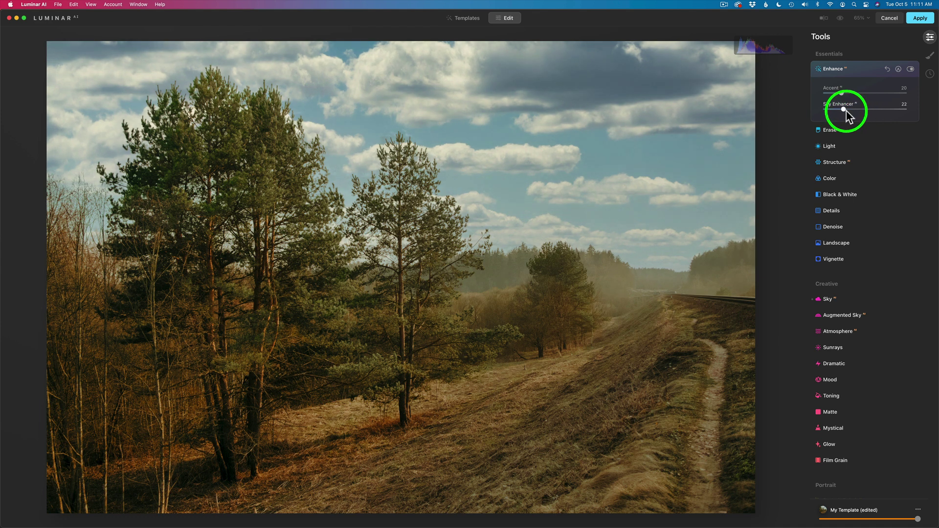
{"action": "left_click", "coordinate": [839, 18]}
{"action": "left_click", "coordinate": [840, 18]}
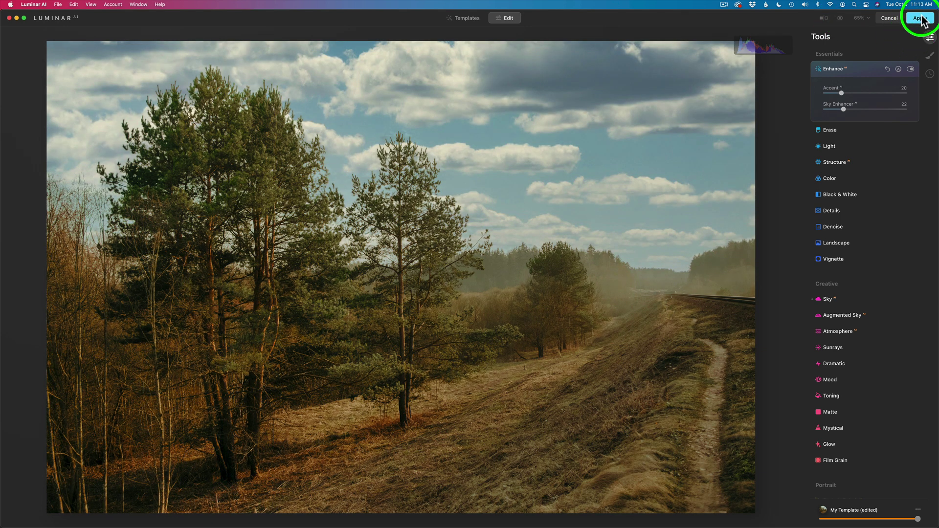
Step: Apply the blue-sky edit back to Photoshop as Layer 1, compare it with the original, then open the desert photo's tab
{"action": "left_click", "coordinate": [921, 17]}
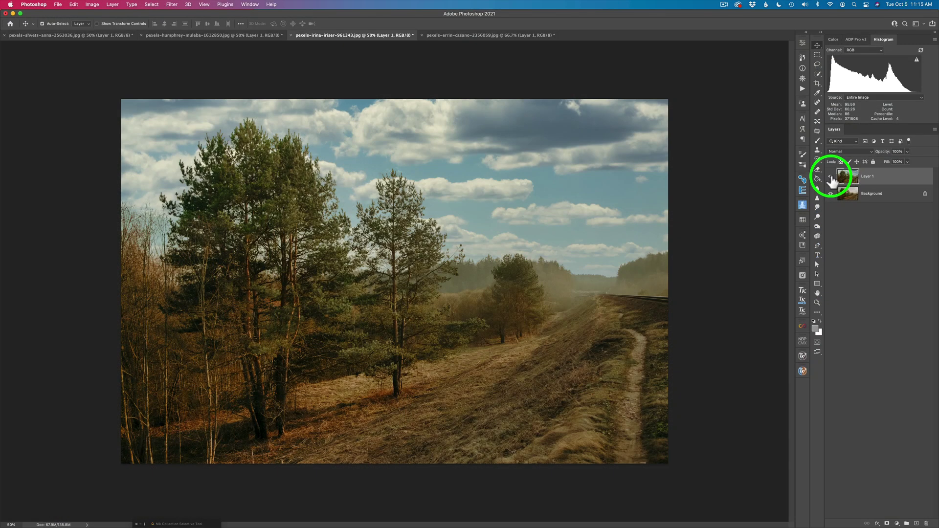
{"action": "left_click", "coordinate": [831, 177]}
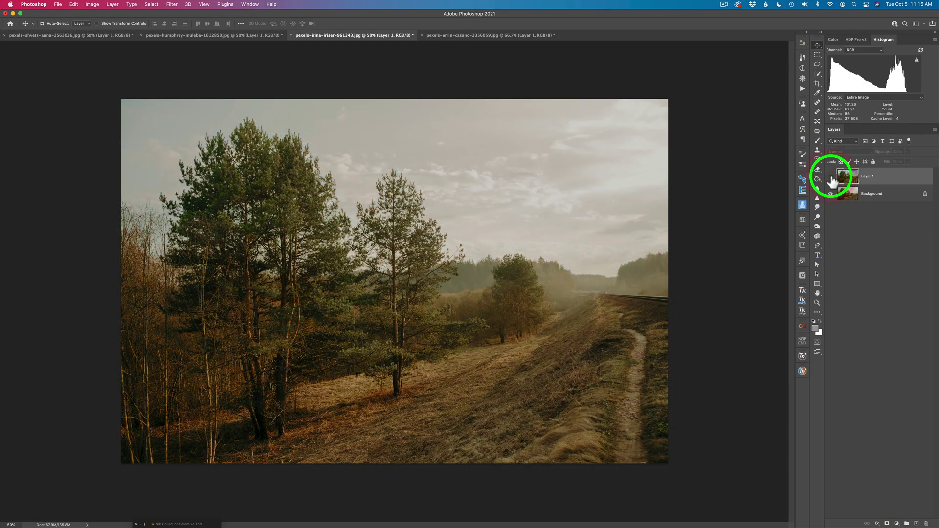
{"action": "left_click", "coordinate": [831, 177]}
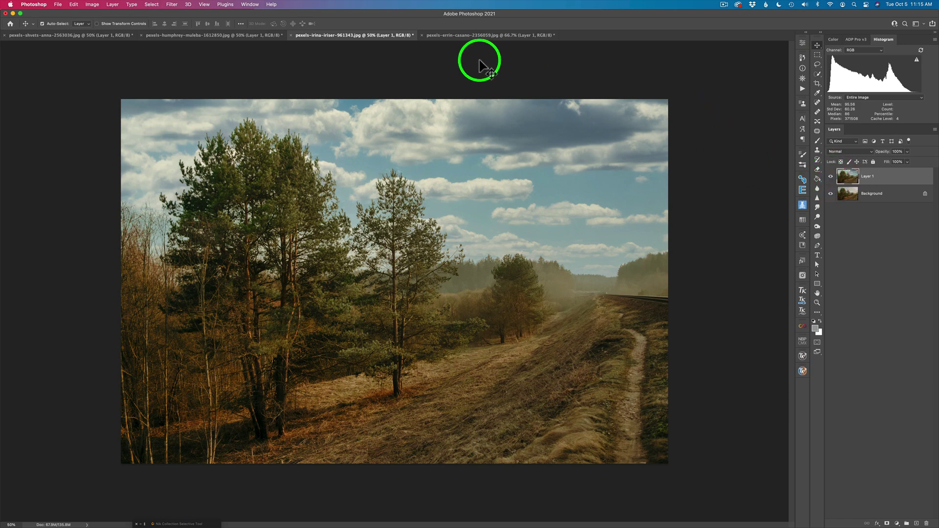
{"action": "left_click", "coordinate": [478, 36]}
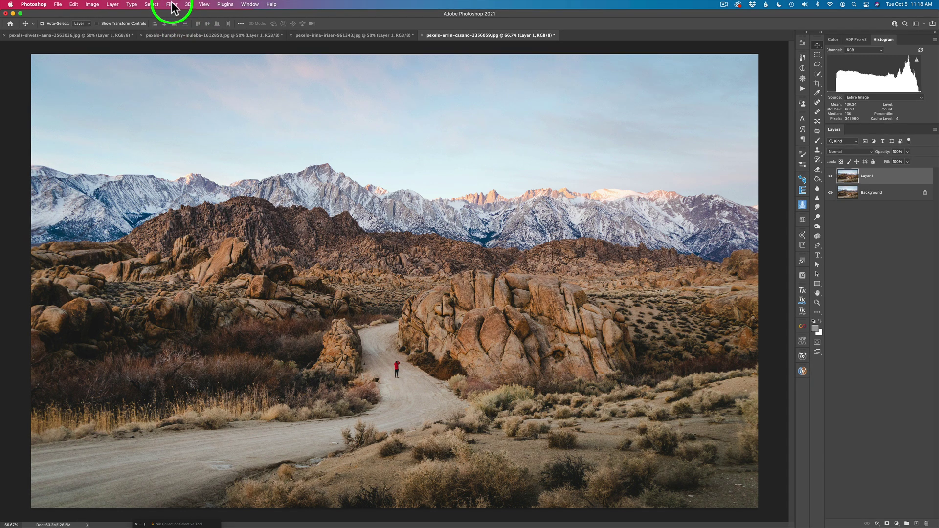
Step: Send the desert boulders-and-snowy-peaks photo to Luminar AI through Filter > Skylum Software > Luminar AI
{"action": "left_click", "coordinate": [172, 4]}
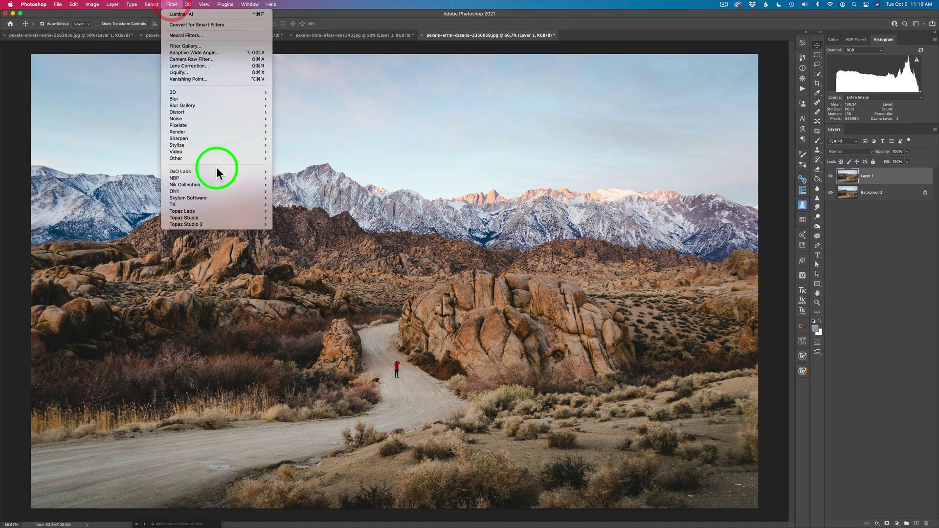
{"action": "mouse_move", "coordinate": [228, 197]}
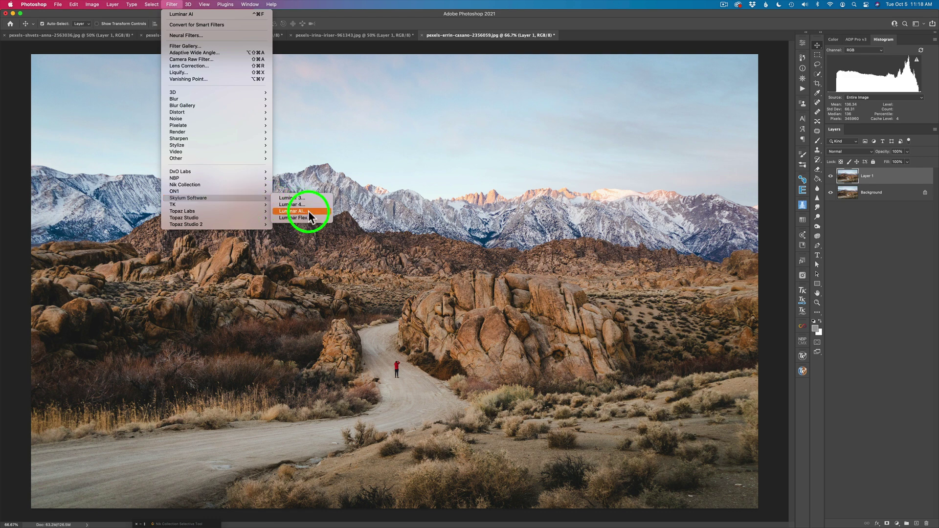
{"action": "left_click", "coordinate": [308, 211]}
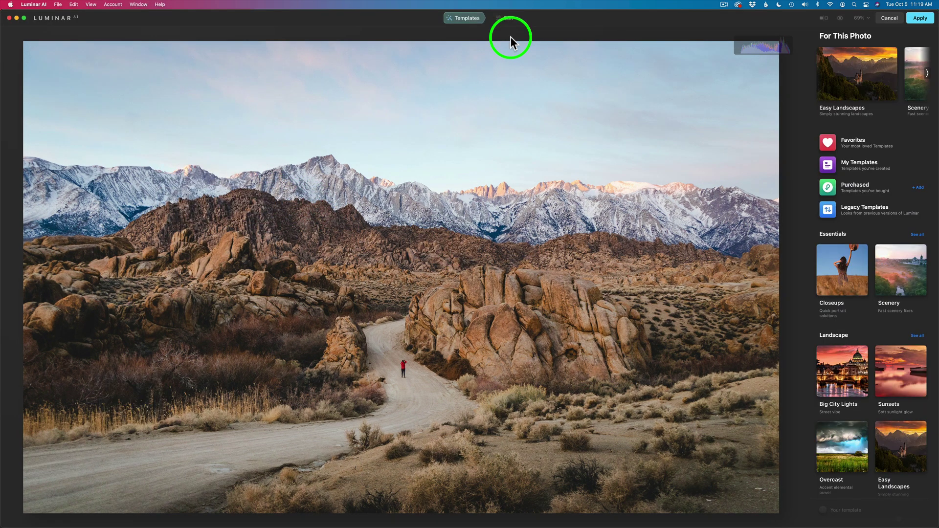
Step: Expand the Sky tool, try the first two suggested skies, and apply the pink Sunset Clouds 1 sky
{"action": "left_click", "coordinate": [508, 18]}
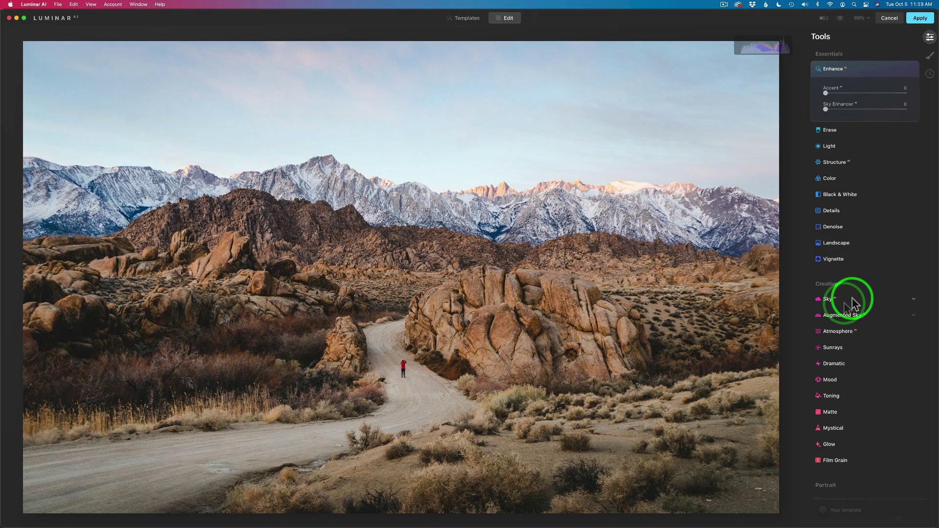
{"action": "left_click", "coordinate": [853, 300]}
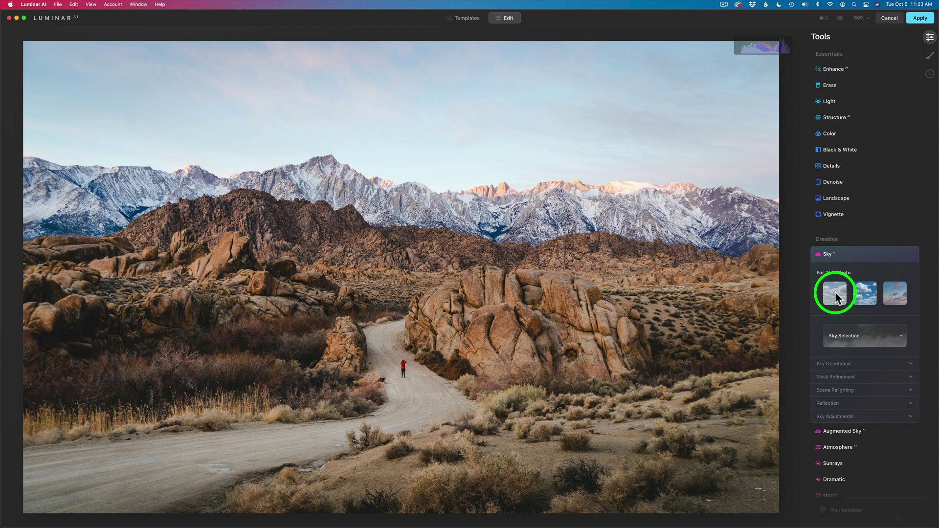
{"action": "left_click", "coordinate": [835, 291]}
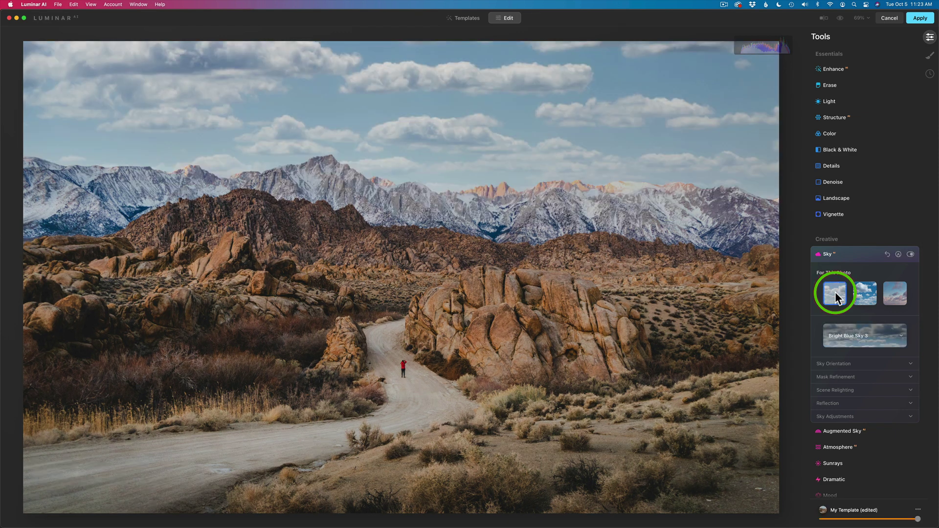
{"action": "left_click", "coordinate": [868, 294]}
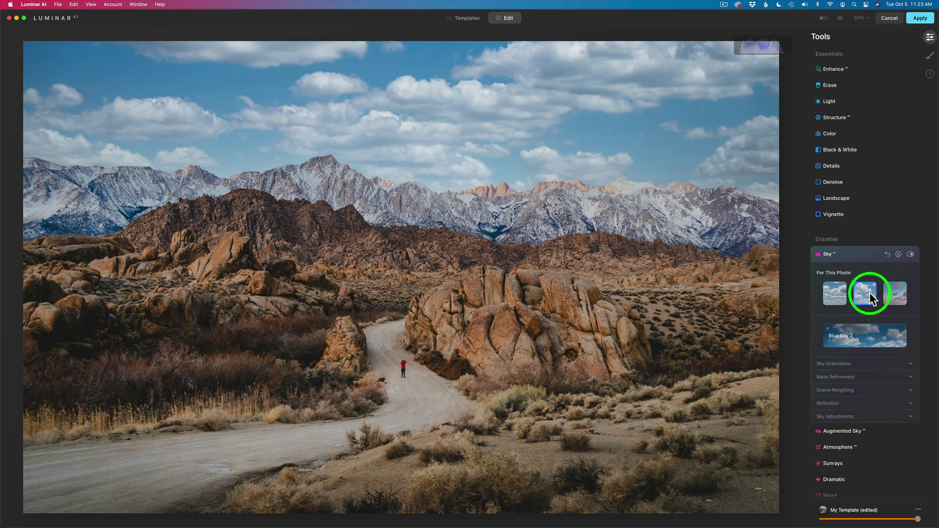
{"action": "left_click", "coordinate": [898, 295]}
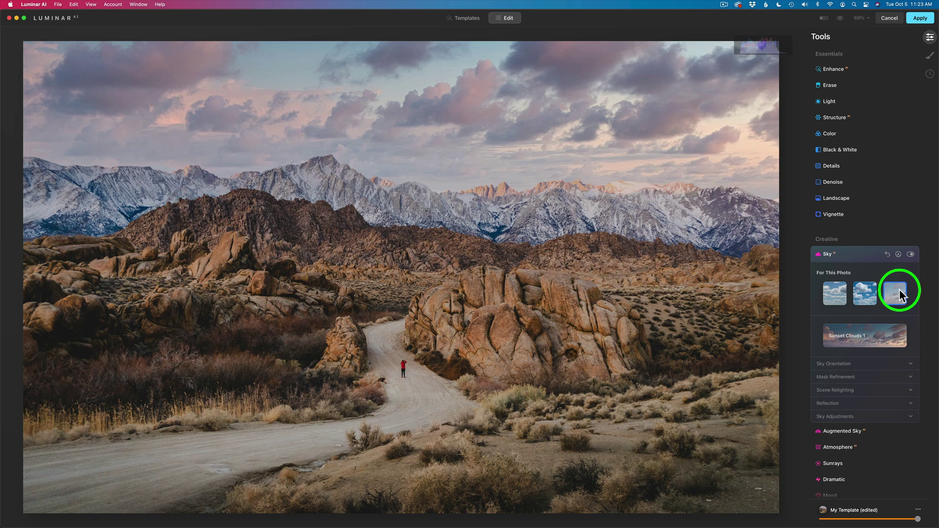
Step: Flip the Sunset Clouds 1 sky horizontally and set Relight Strength to 66
{"action": "left_click", "coordinate": [875, 366]}
{"action": "left_click", "coordinate": [825, 422]}
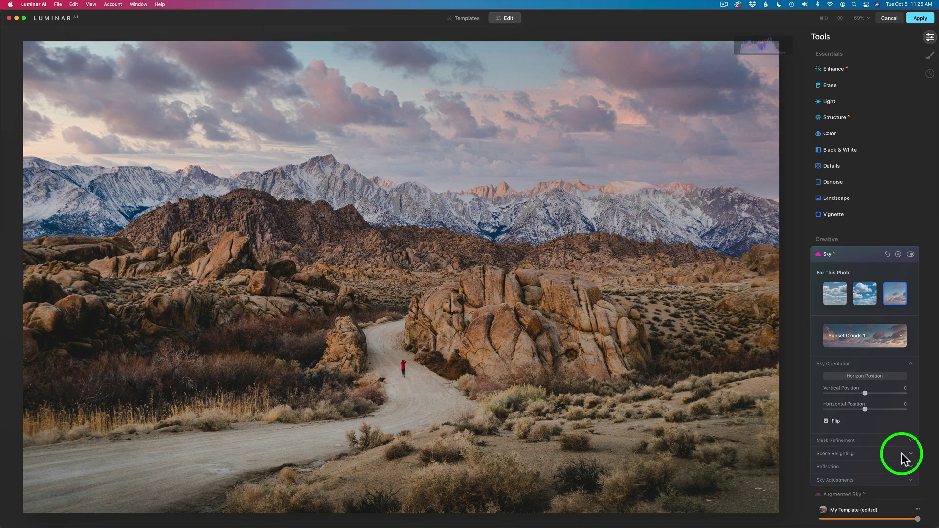
{"action": "left_click", "coordinate": [902, 452]}
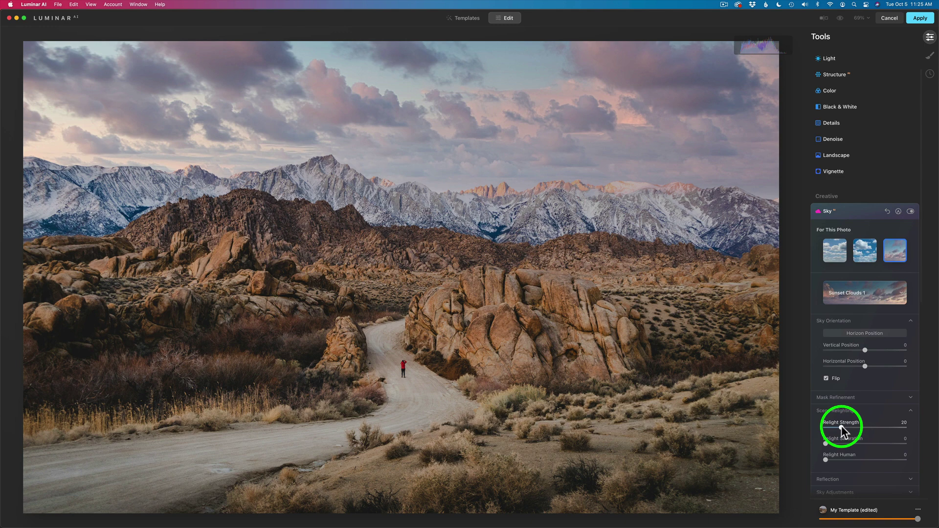
{"action": "mouse_move", "coordinate": [841, 428]}
{"action": "left_mouse_down"}
{"action": "mouse_move", "coordinate": [897, 431]}
{"action": "mouse_move", "coordinate": [836, 440]}
{"action": "left_mouse_up"}
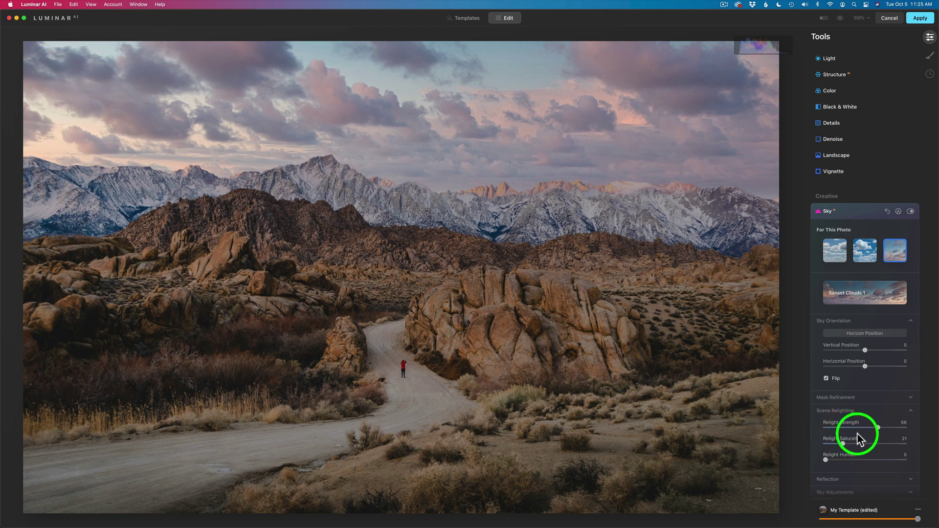
{"action": "scroll", "coordinate": [851, 63], "scroll_direction": "up", "scroll_amount": 3}
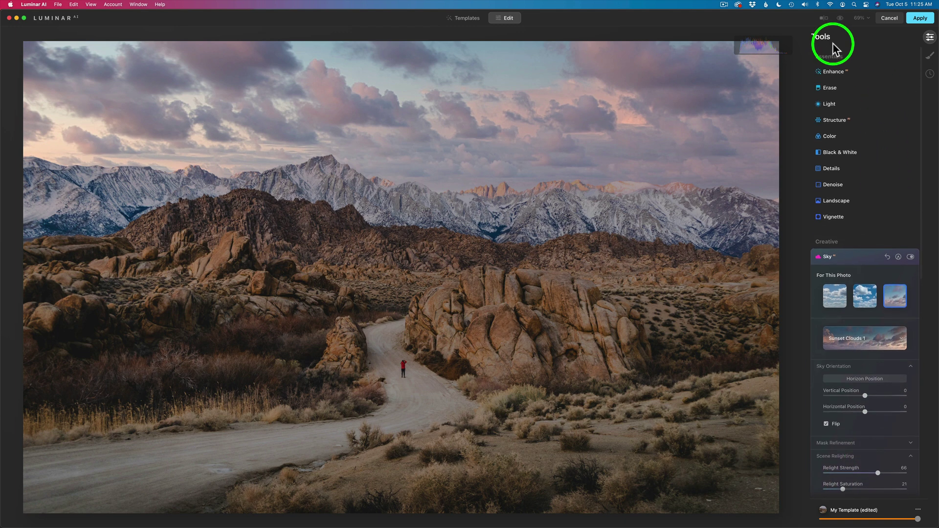
Step: Set Accent to 28 and Sky Enhancer to 32, then compare the desert photo before and after
{"action": "left_click", "coordinate": [839, 69]}
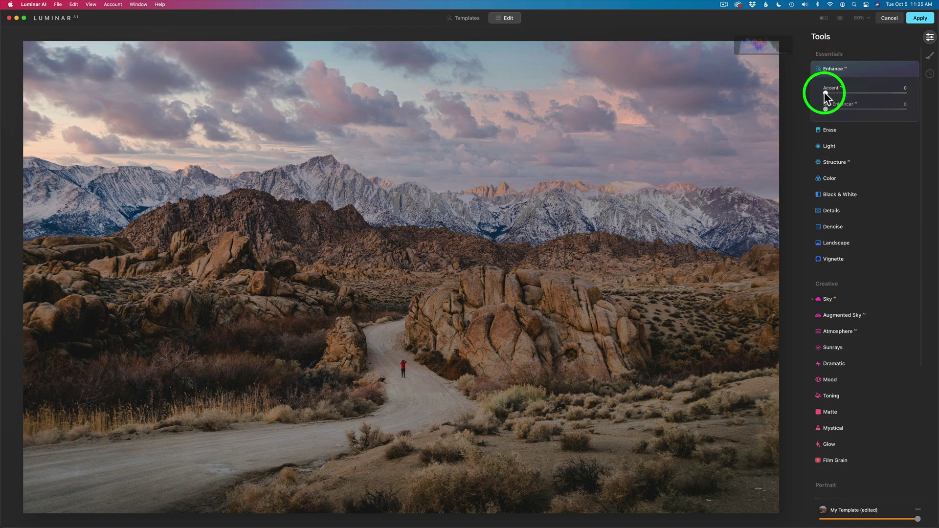
{"action": "left_click_drag", "start_coordinate": [826, 94], "coordinate": [849, 99]}
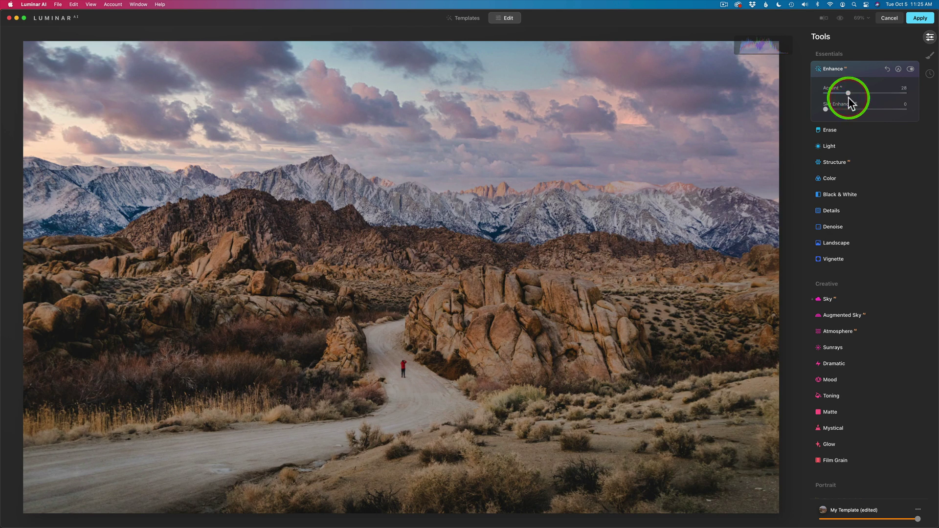
{"action": "left_click", "coordinate": [831, 107]}
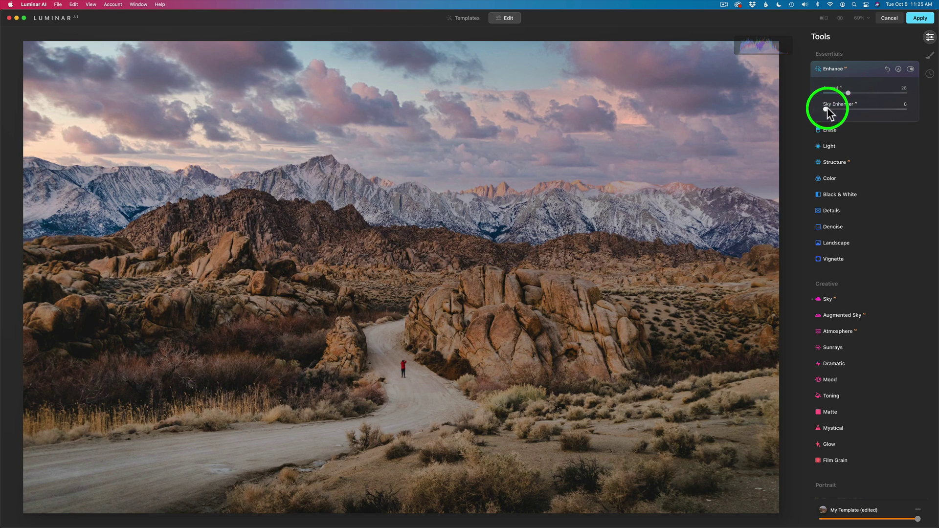
{"action": "left_click_drag", "start_coordinate": [826, 112], "coordinate": [853, 110]}
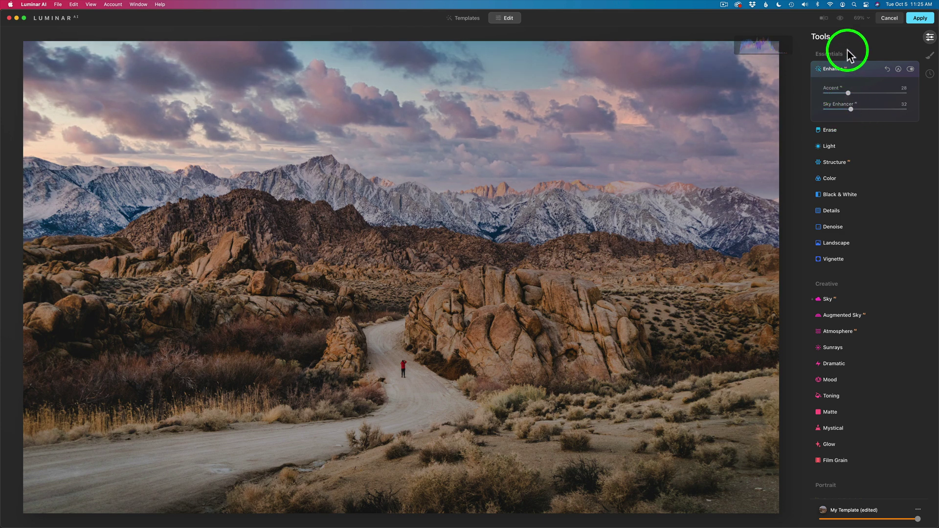
{"action": "left_click", "coordinate": [840, 19]}
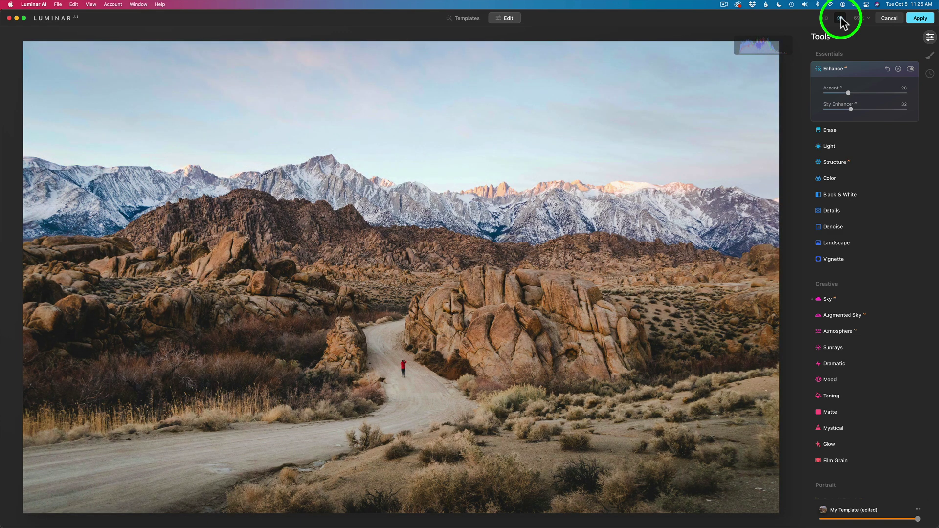
{"action": "left_click", "coordinate": [841, 19]}
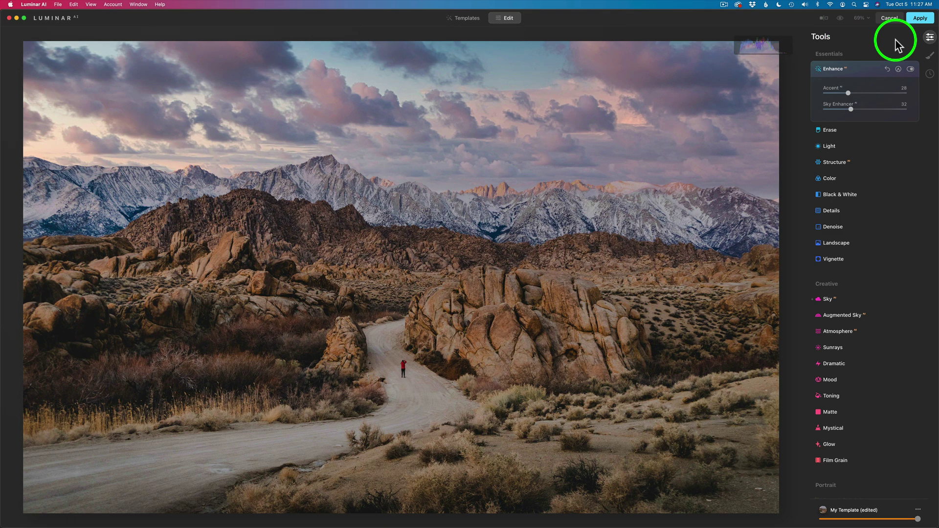
Step: Apply the pink Sunset Clouds 1 sky to the desert photo as Layer 1, then compare it against the original
{"action": "left_click", "coordinate": [920, 19]}
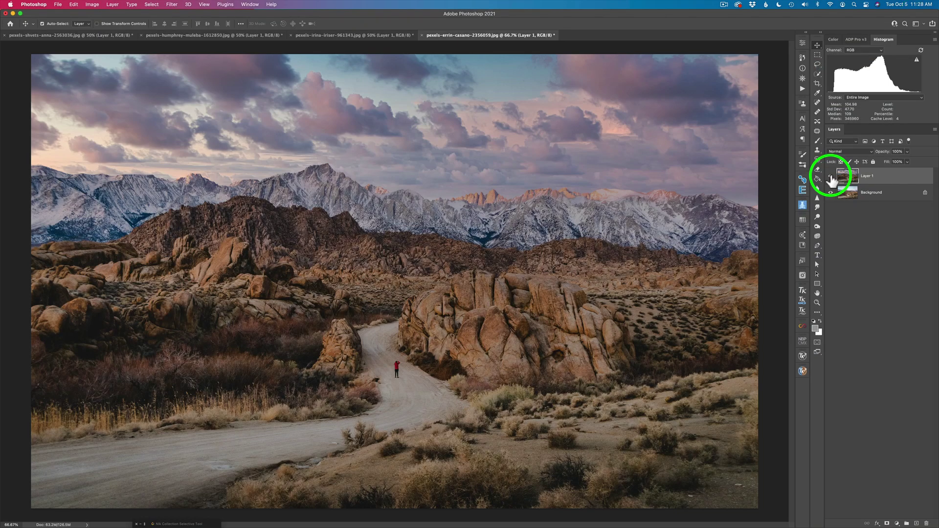
{"action": "left_click", "coordinate": [831, 176]}
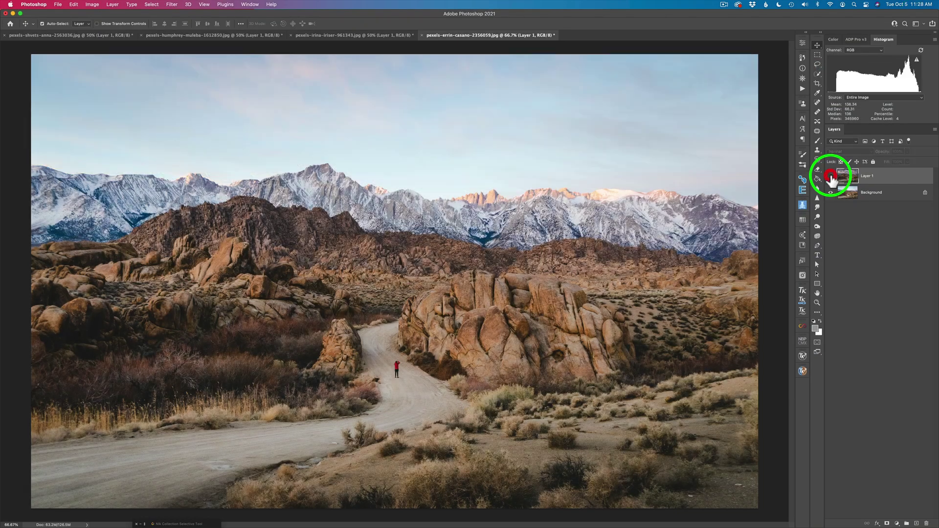
{"action": "left_click", "coordinate": [831, 177]}
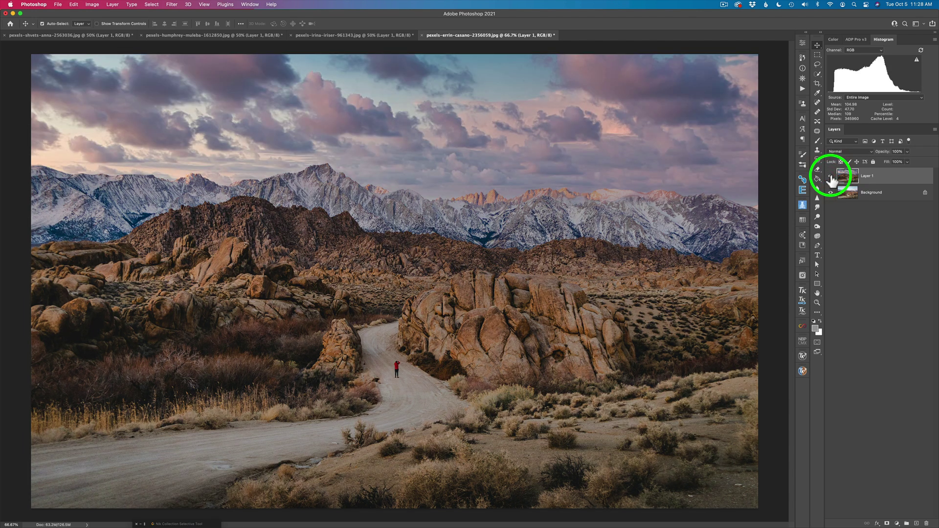
Step: Compare the river valley and autumn forest photos with and without their new skies
{"action": "left_click", "coordinate": [79, 38]}
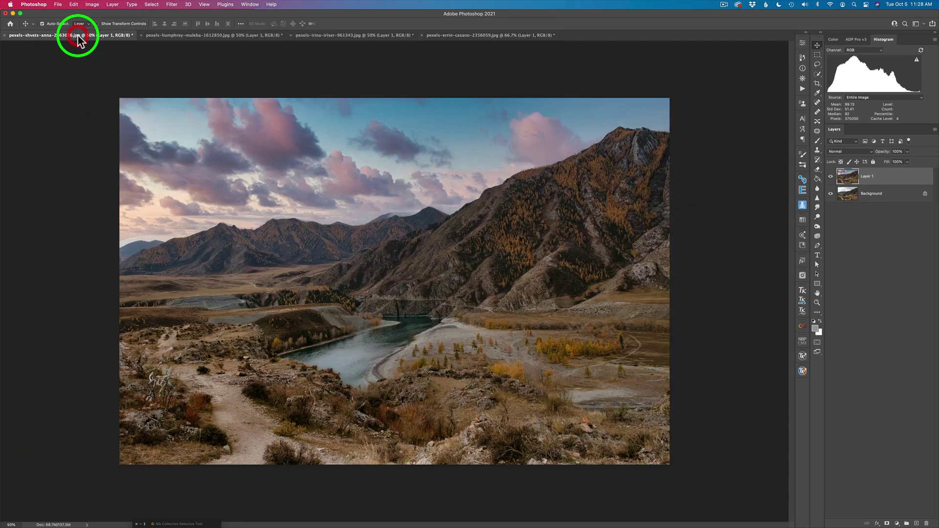
{"action": "left_click", "coordinate": [830, 177]}
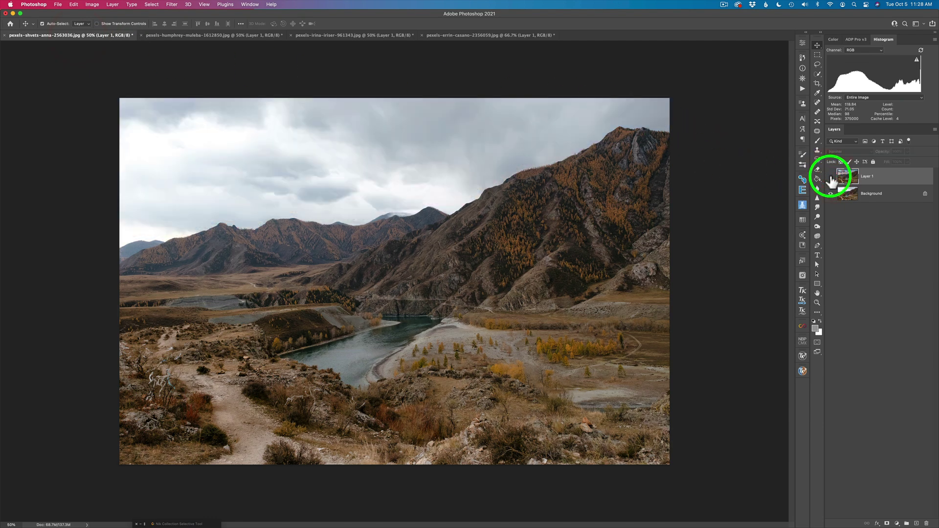
{"action": "left_click", "coordinate": [831, 178]}
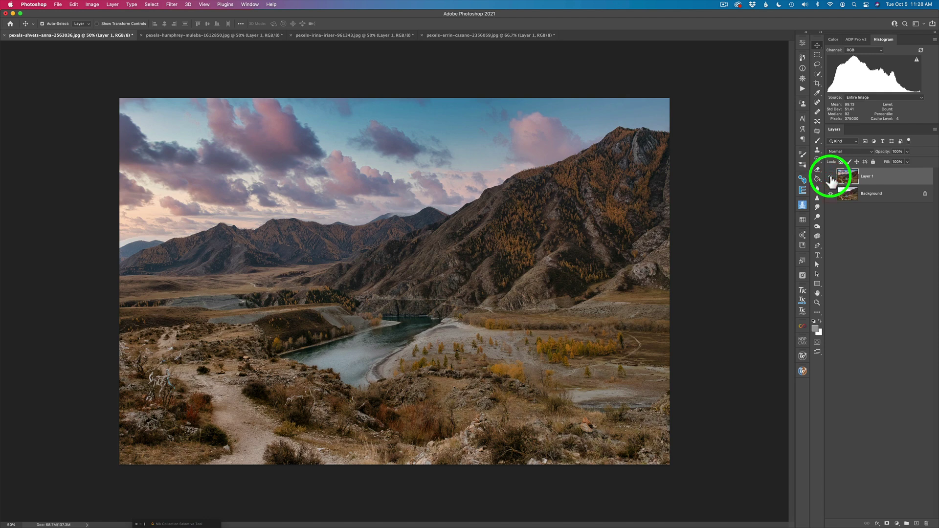
{"action": "left_click", "coordinate": [230, 35]}
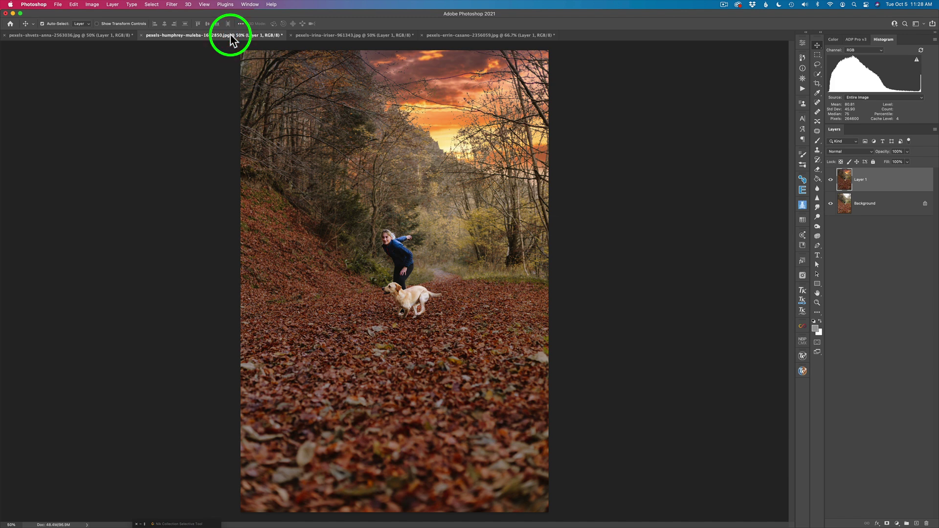
{"action": "left_click", "coordinate": [831, 179]}
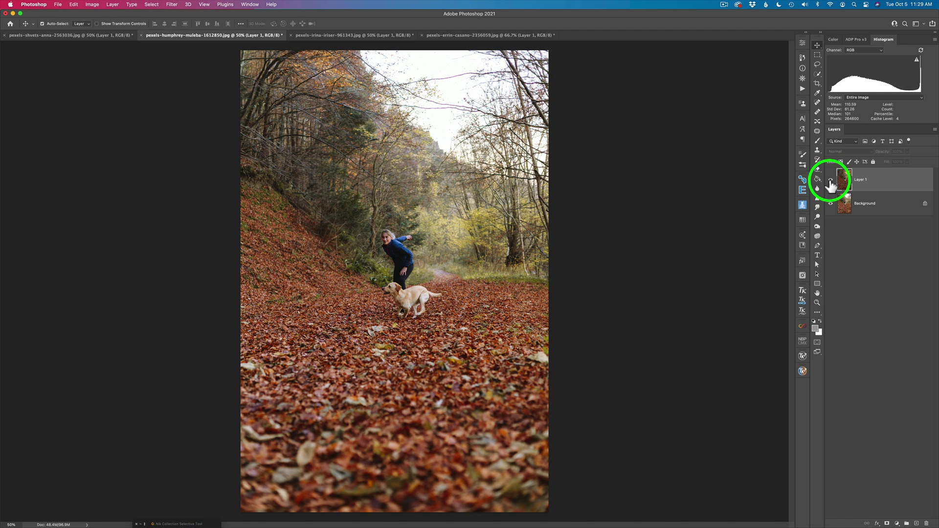
{"action": "left_click", "coordinate": [831, 179]}
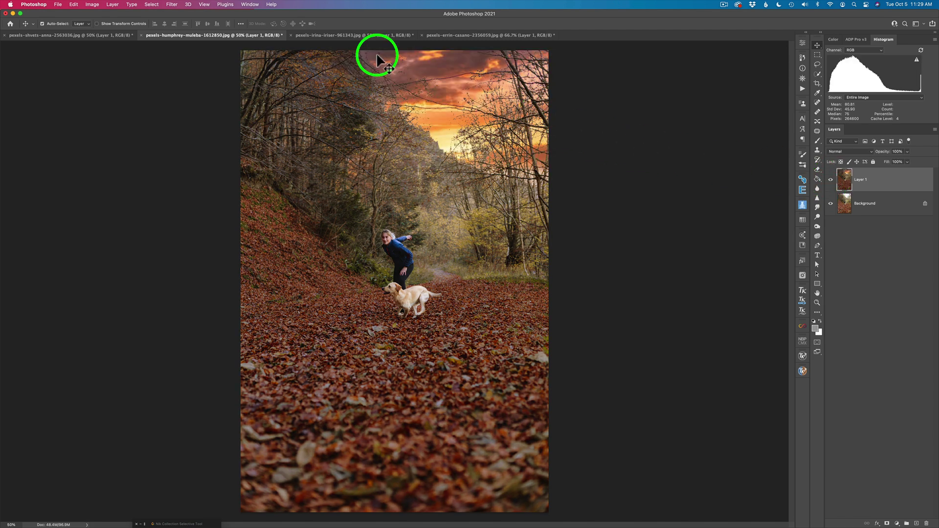
Step: Compare the pine tree and desert road photos with and without their replacement skies
{"action": "left_click", "coordinate": [356, 35]}
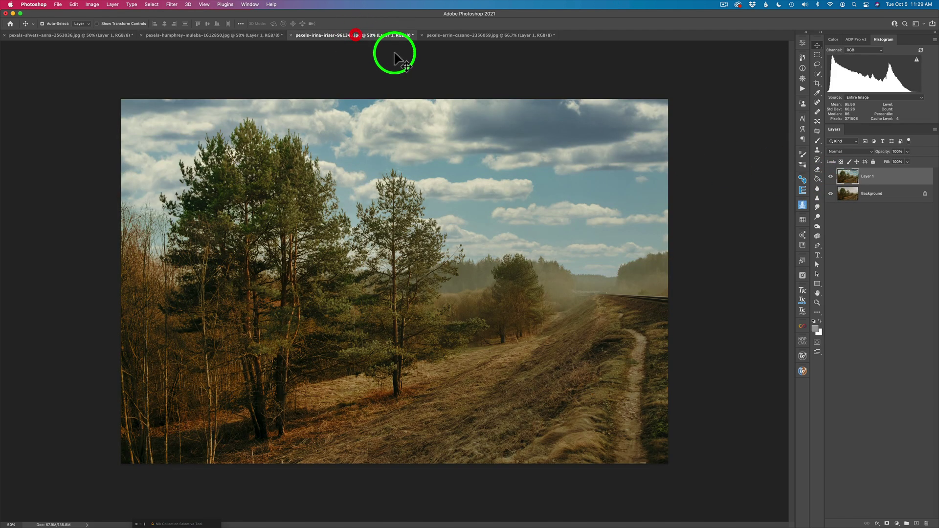
{"action": "left_click", "coordinate": [831, 178]}
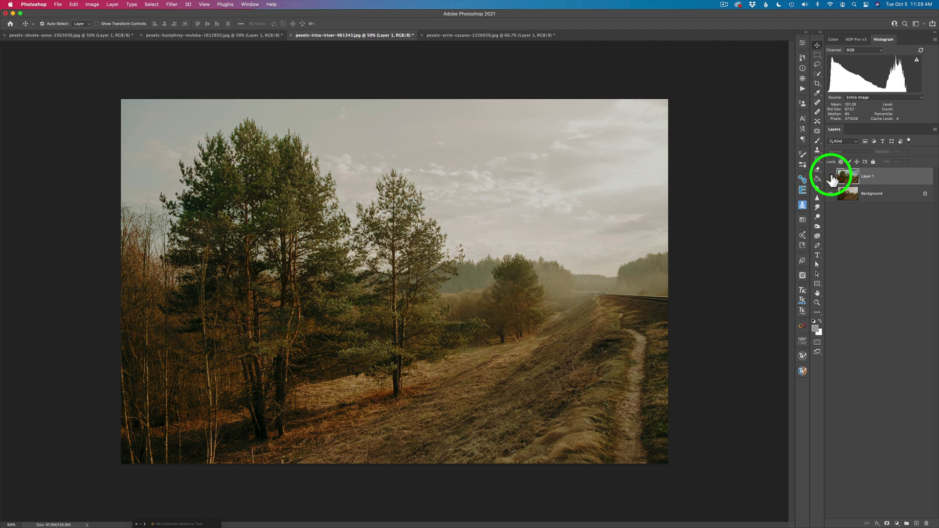
{"action": "left_click", "coordinate": [831, 178]}
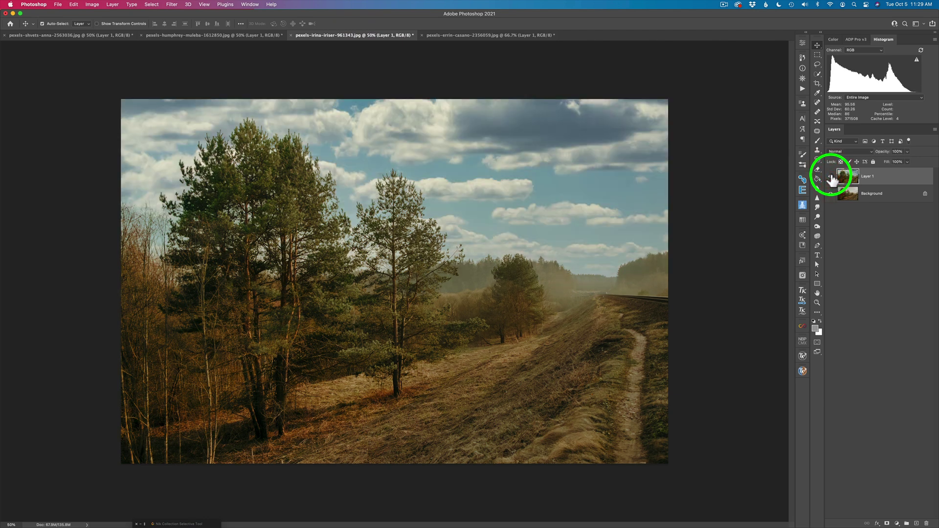
{"action": "left_click", "coordinate": [489, 37]}
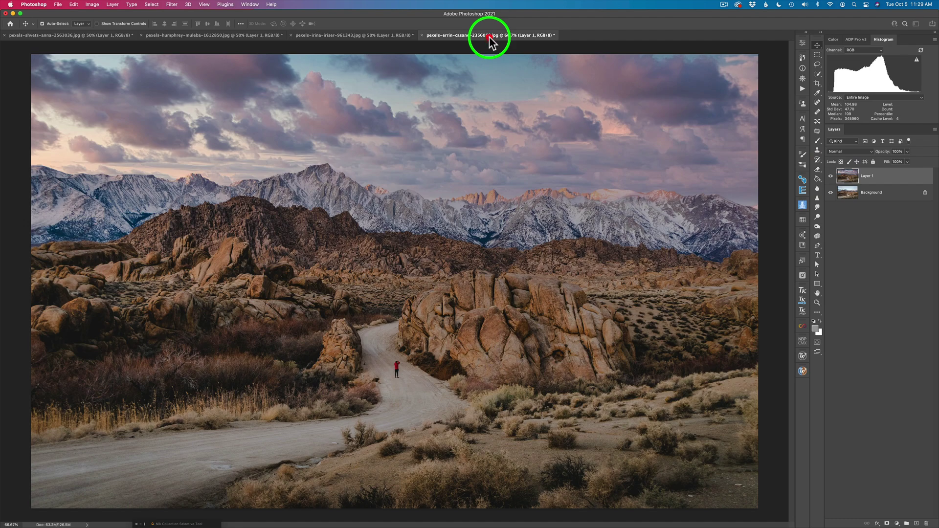
{"action": "left_click", "coordinate": [831, 177]}
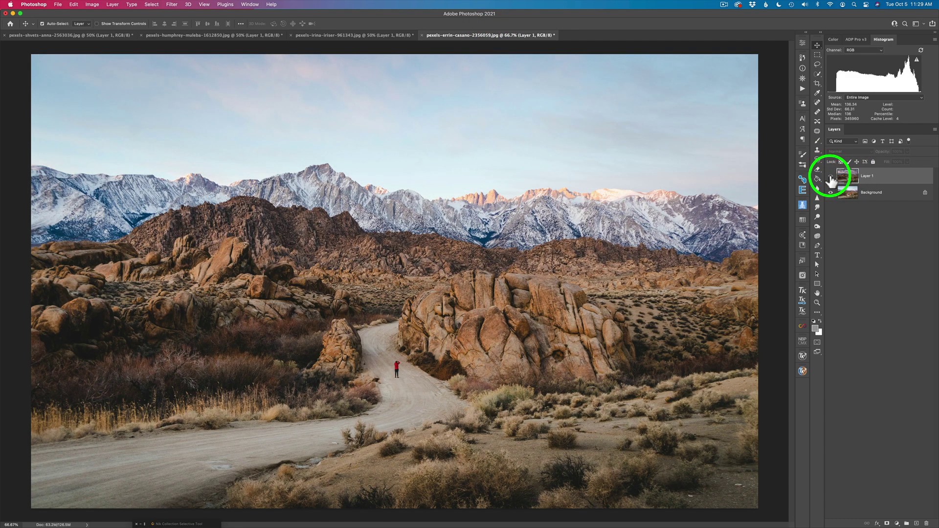
{"action": "left_click", "coordinate": [830, 177]}
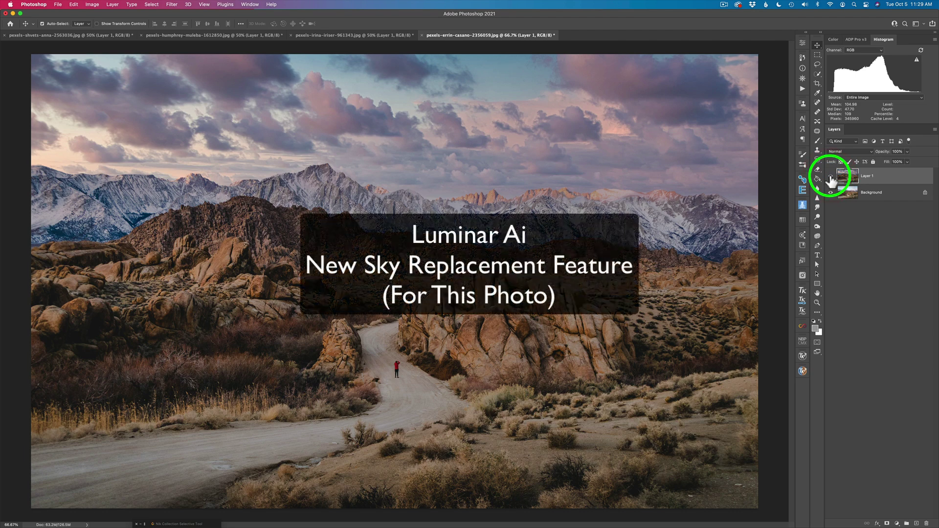